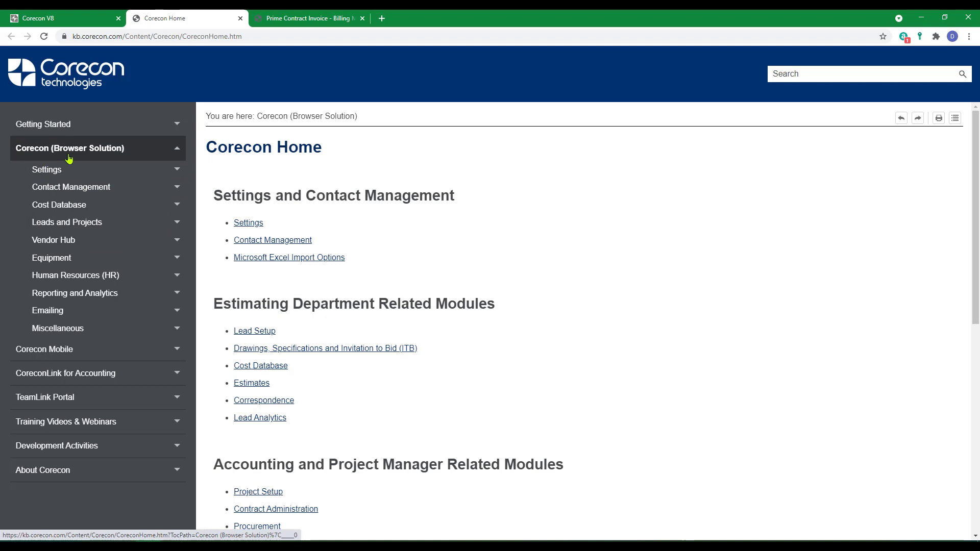
Find the Prime Contract Budgets Overview article in the knowledge base's Contract Administration section and read its contract amount explanations
click(58, 223)
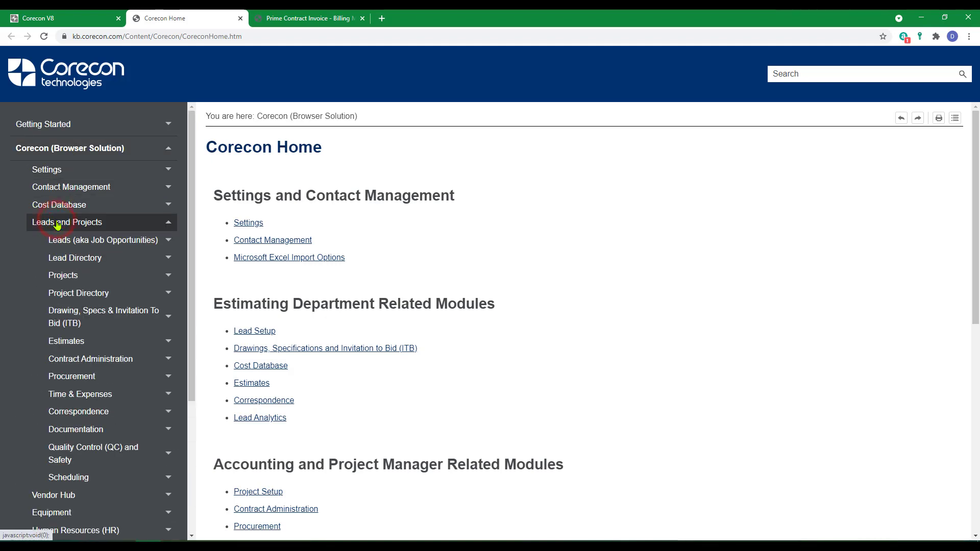
click(64, 359)
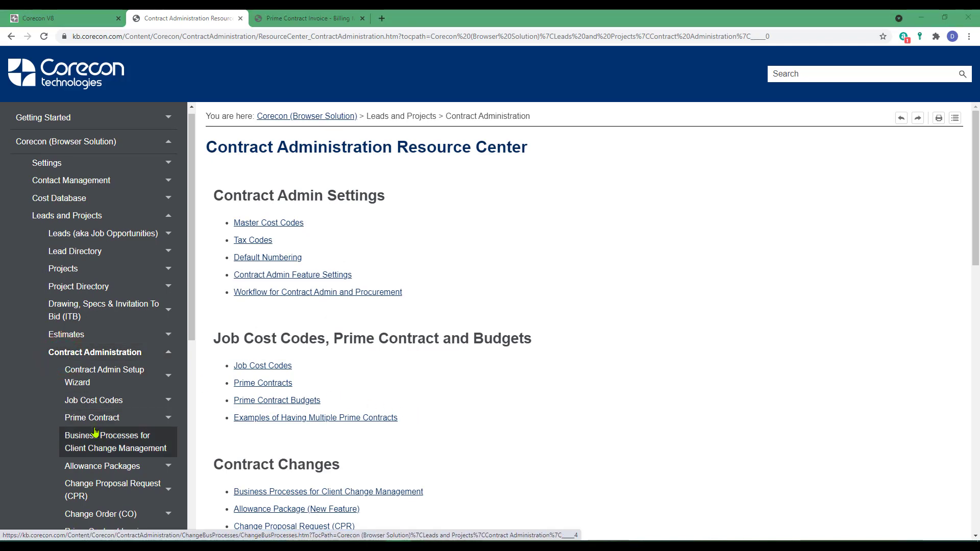
click(91, 422)
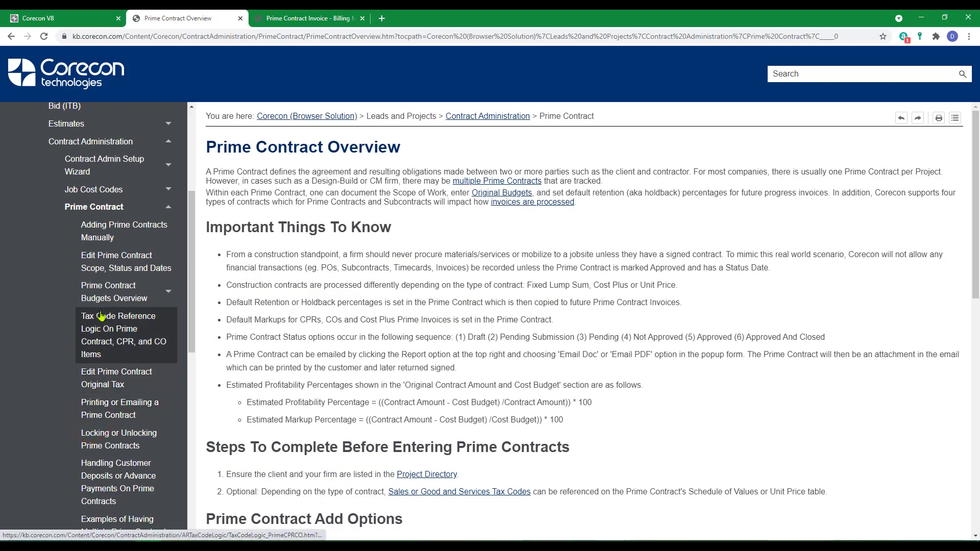
click(105, 304)
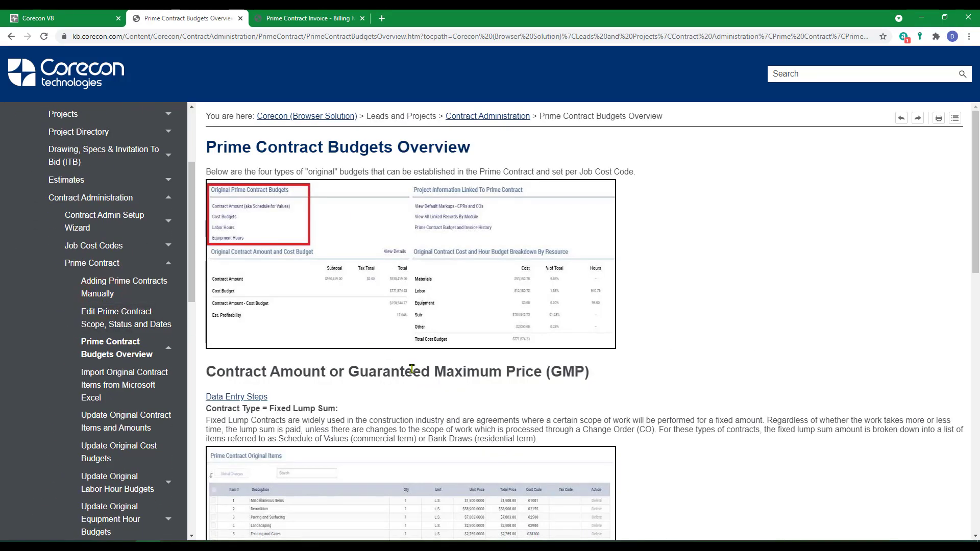
scroll(411, 366, down, 5)
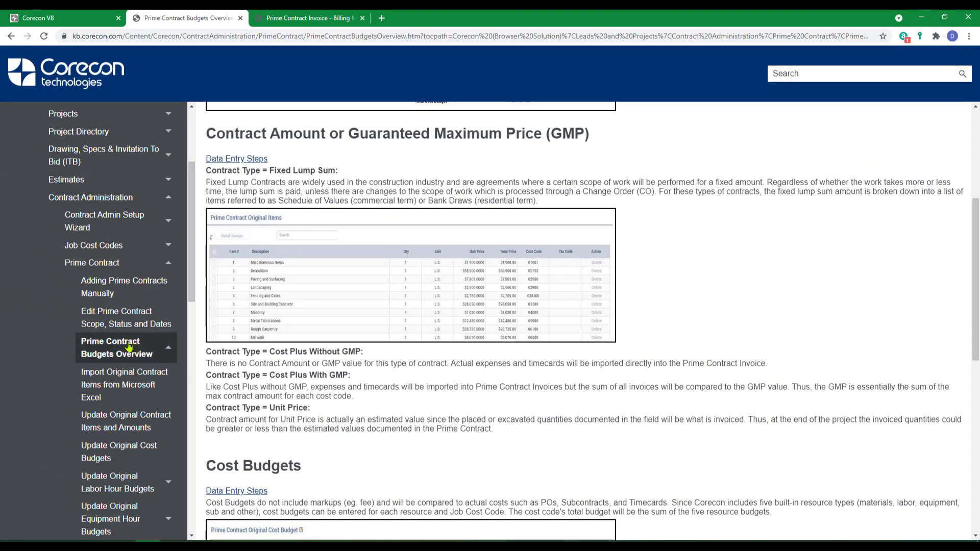
Switch to the Corecon V8 app and change the project to 19-083, St Agnes Memorial Hospital
click(74, 17)
mouse_move(12, 171)
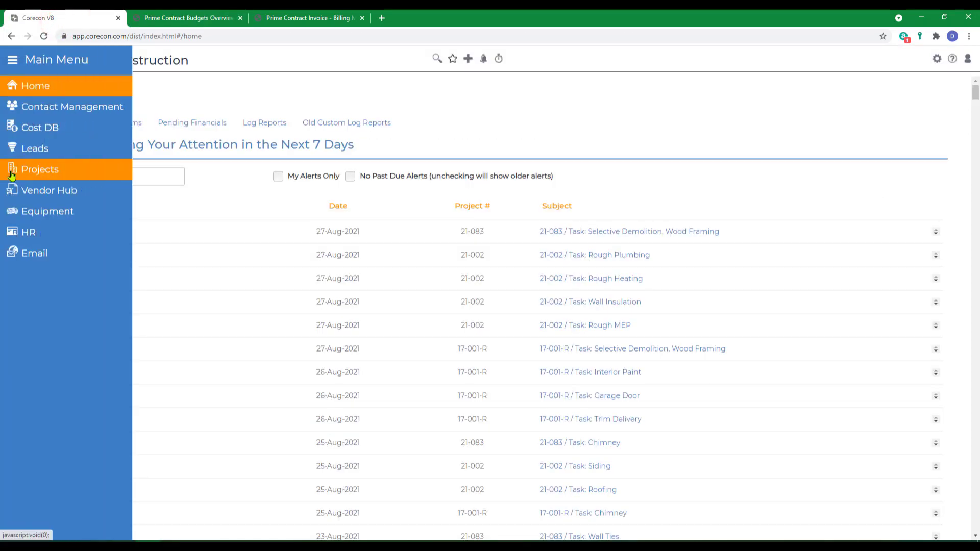
click(12, 175)
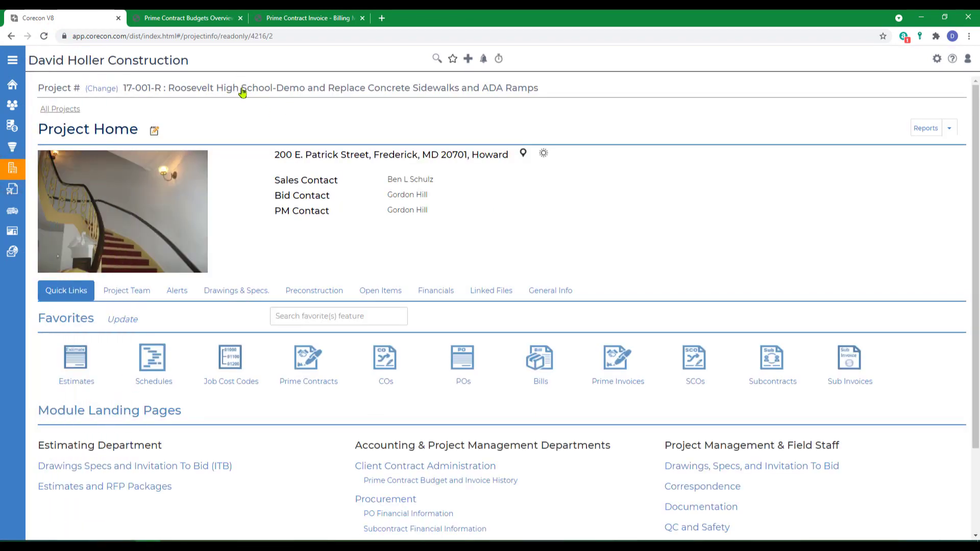
click(192, 93)
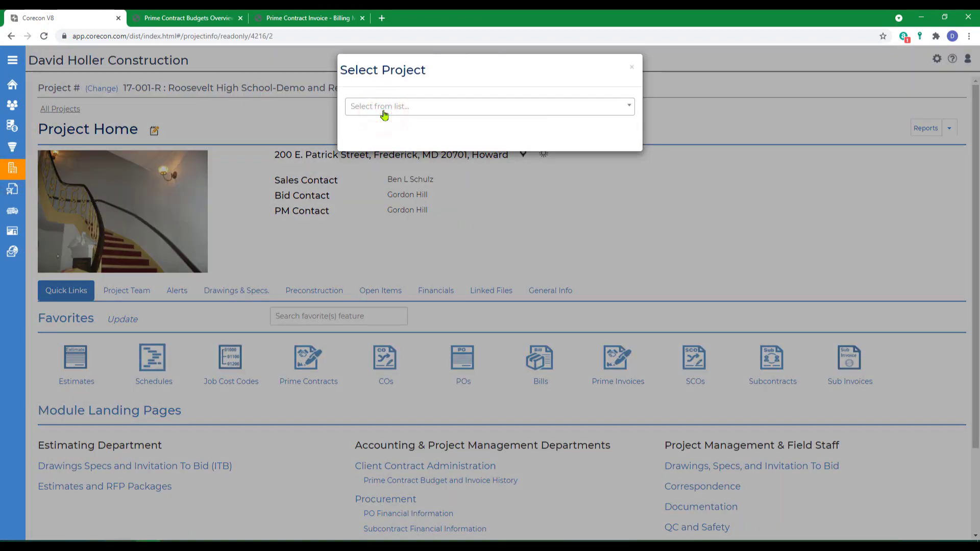
click(384, 111)
text(083)
key(Return)
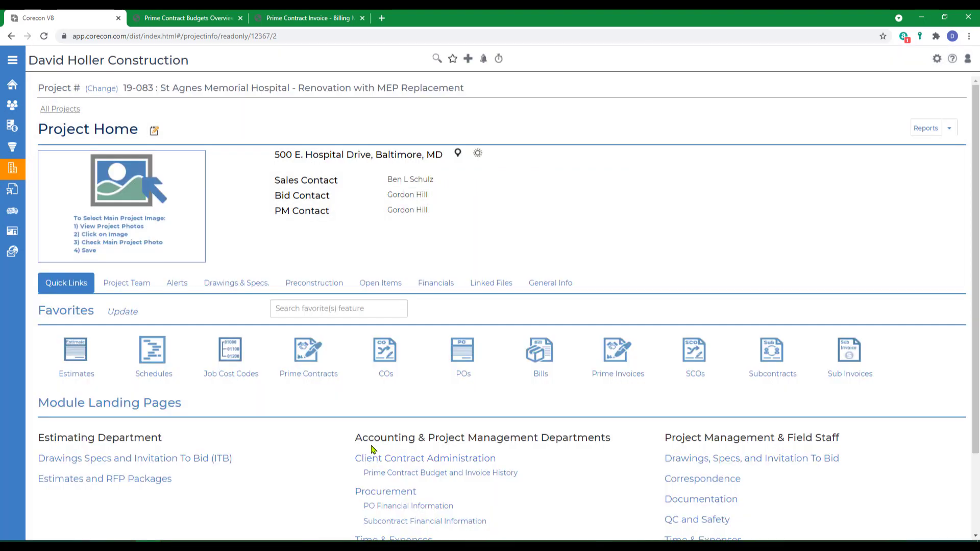
Open the project's Client Contract Administration page and start adding a prime invoice manually
click(438, 462)
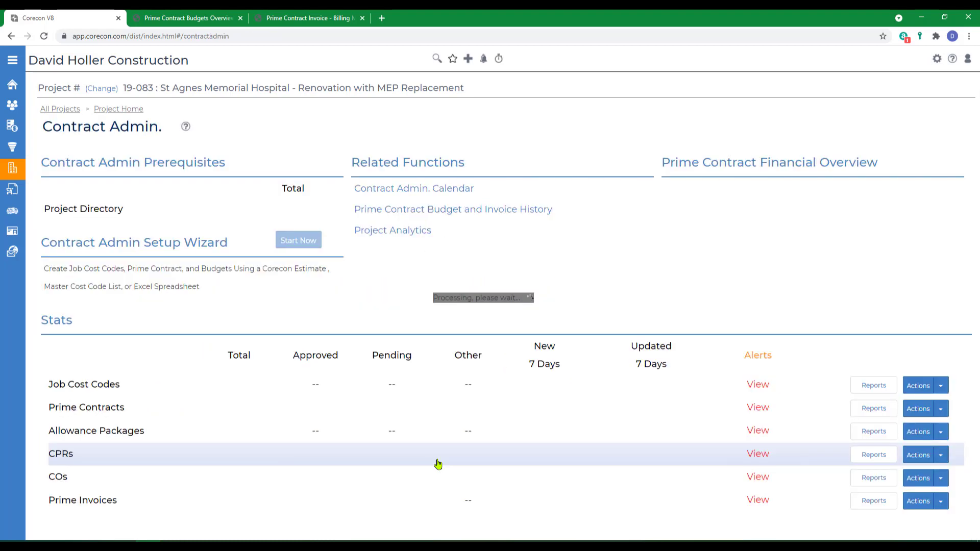
scroll(345, 312, down, 1)
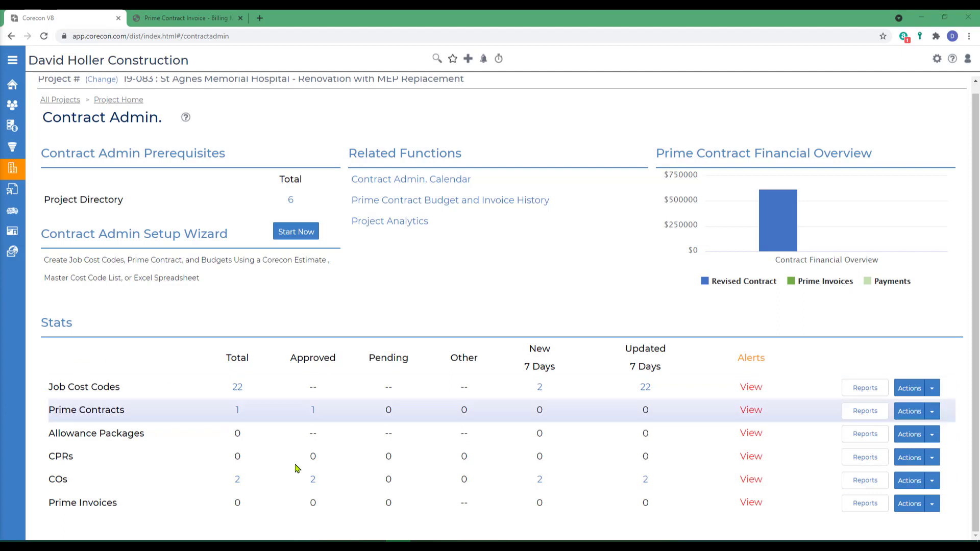
click(933, 505)
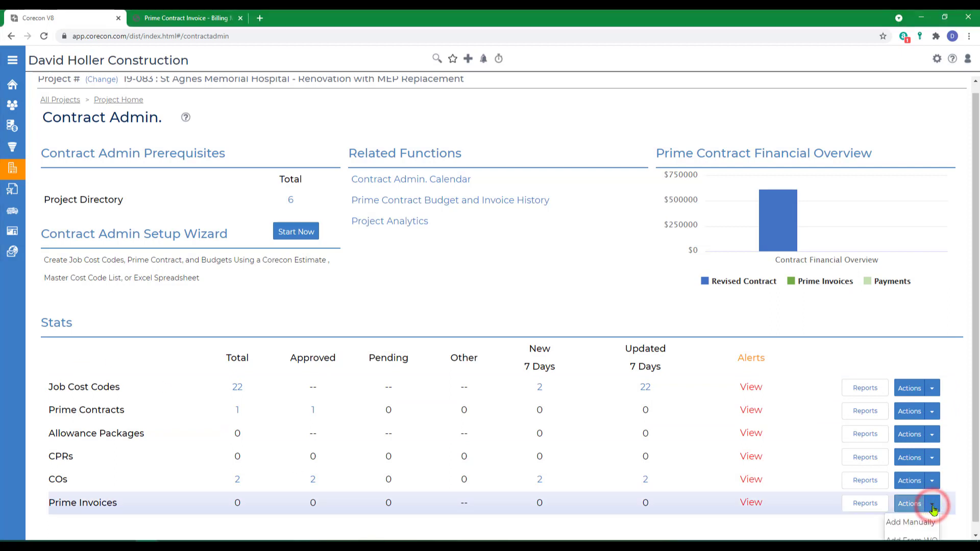
scroll(933, 509, down, 1)
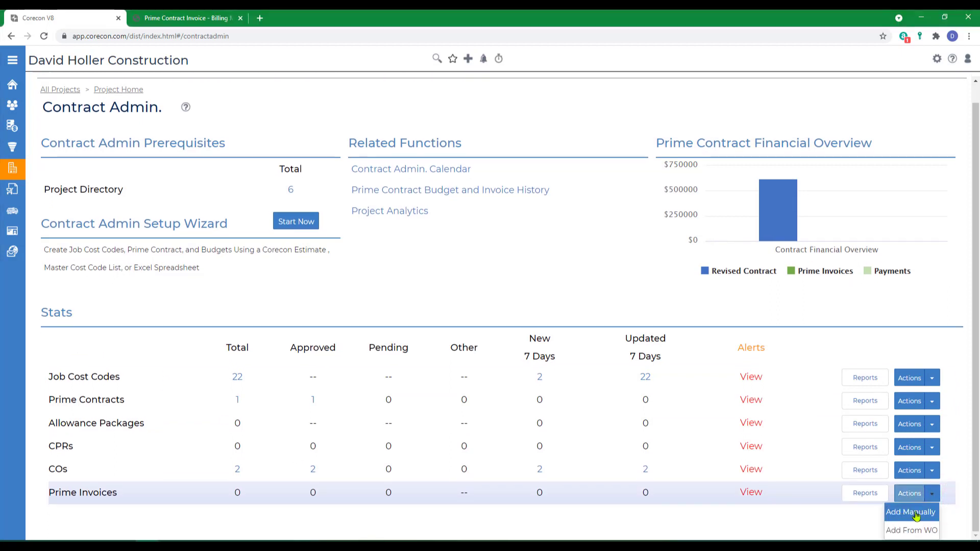
click(915, 513)
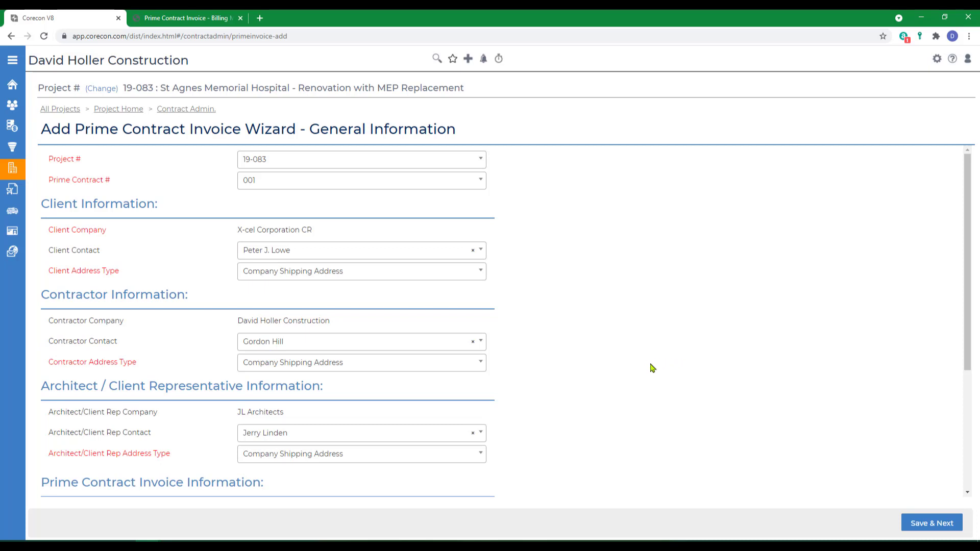
Review the new invoice's client, contractor and architect details and its order and invoice number fields
scroll(652, 367, down, 3)
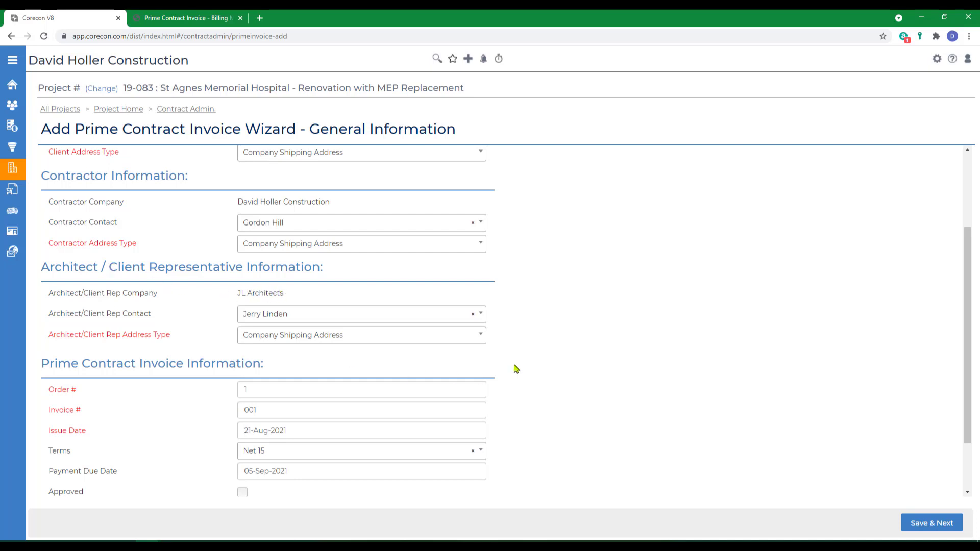
scroll(516, 361, down, 2)
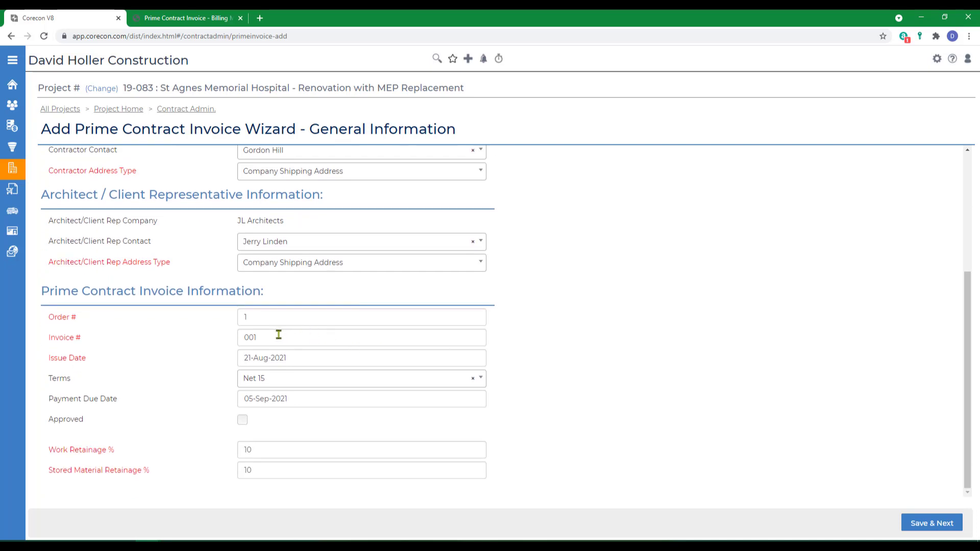
click(264, 318)
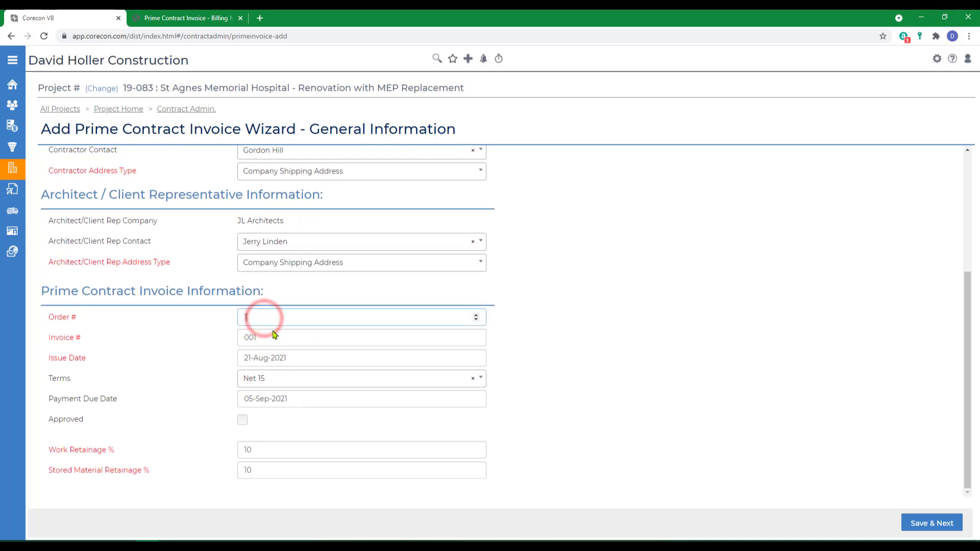
click(276, 337)
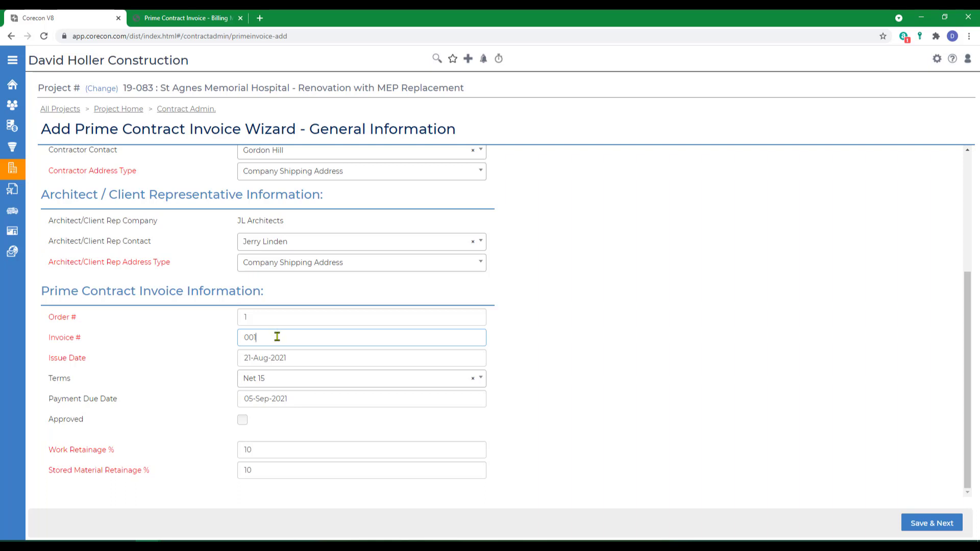
click(258, 321)
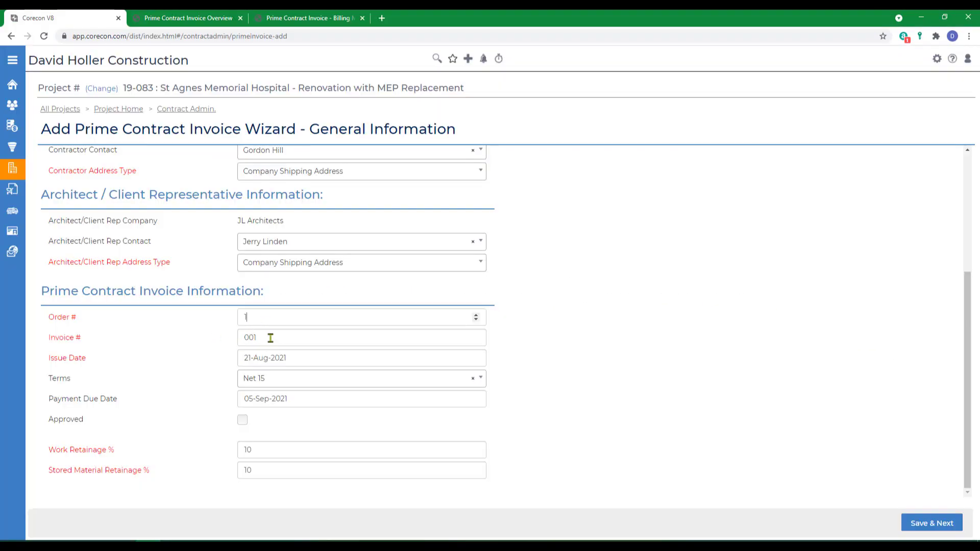
click(267, 337)
Set the prime invoice's issue date to 31-Jul-2021
click(292, 358)
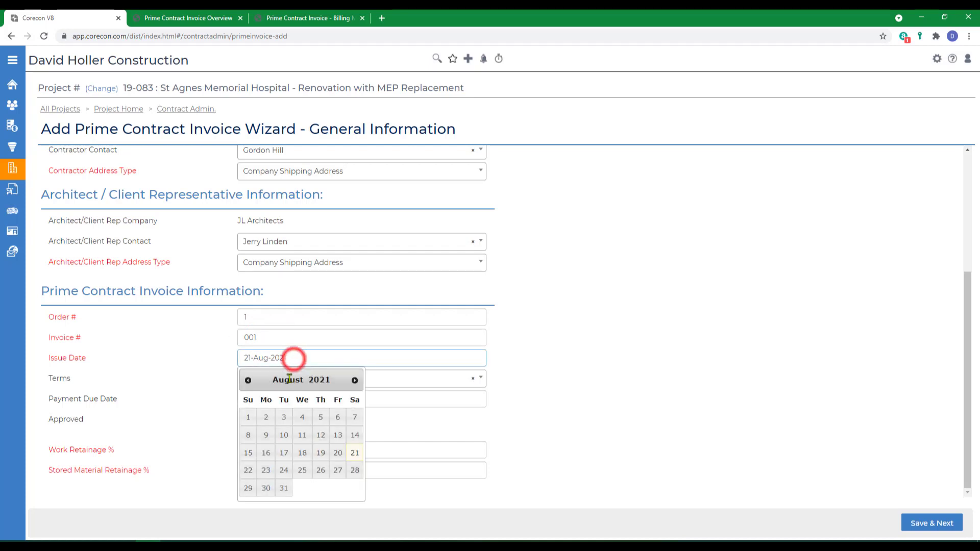
click(248, 381)
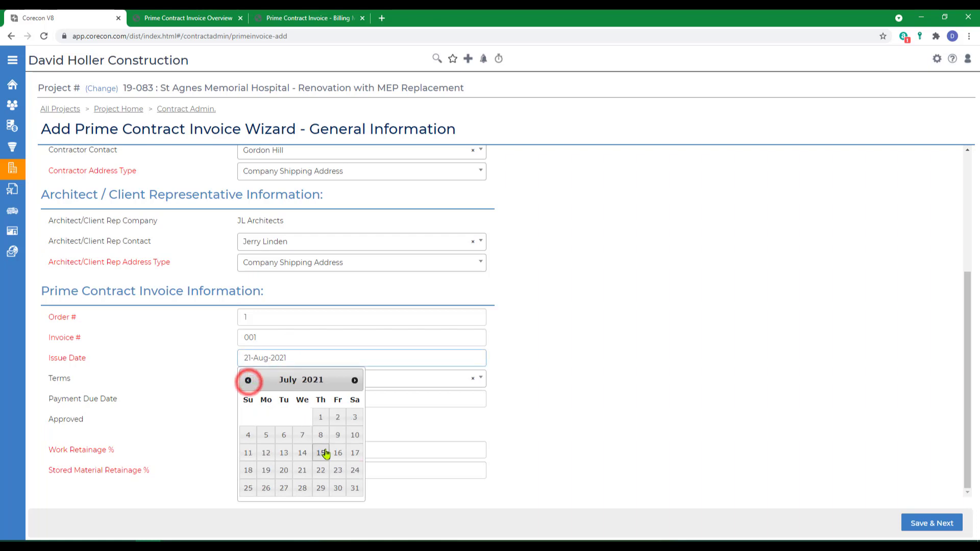
click(356, 489)
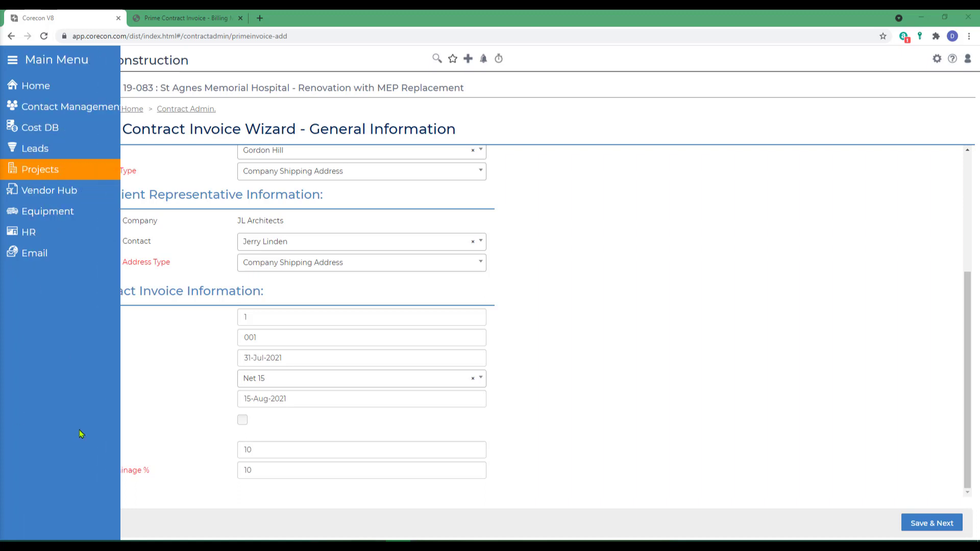
Mark the invoice as approved, save it, and continue with Option A for separate original contract and CO line items
click(242, 420)
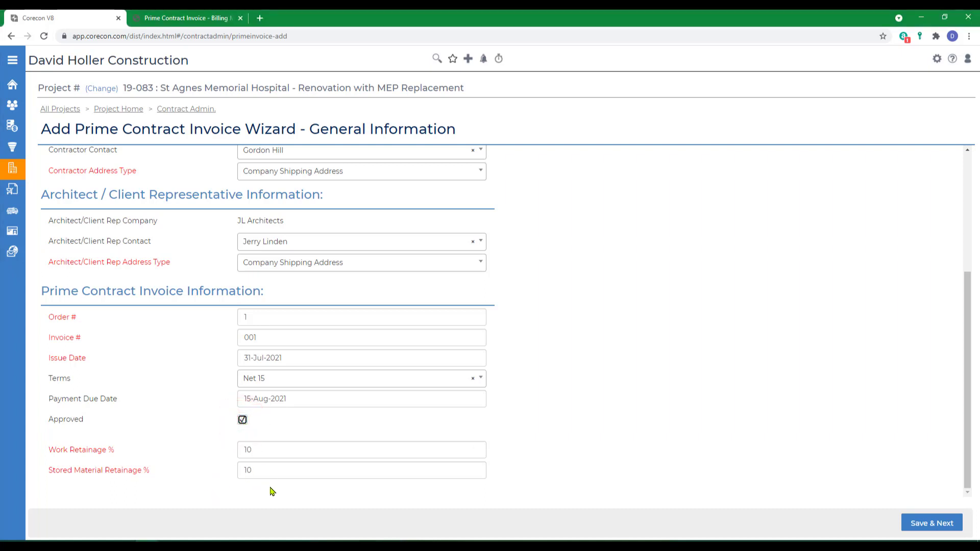
click(920, 531)
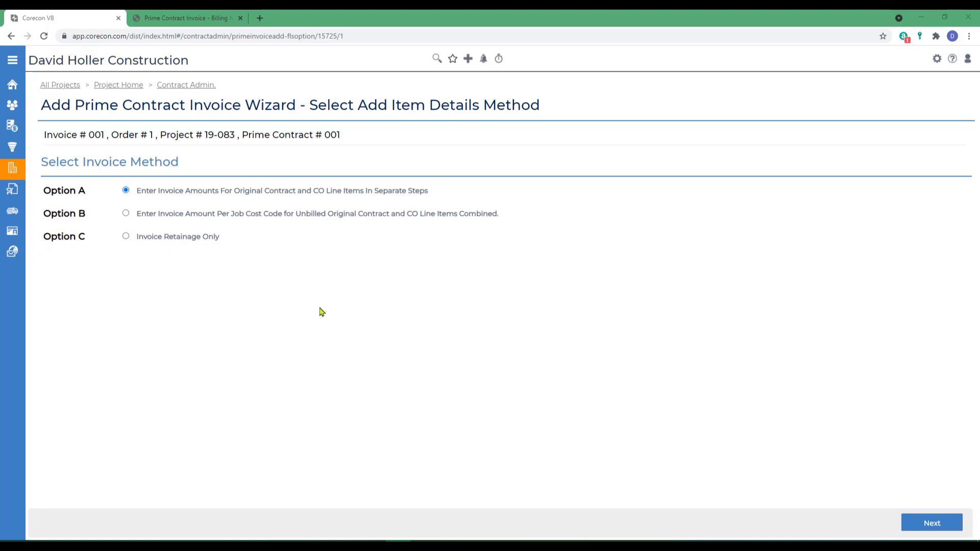
click(931, 523)
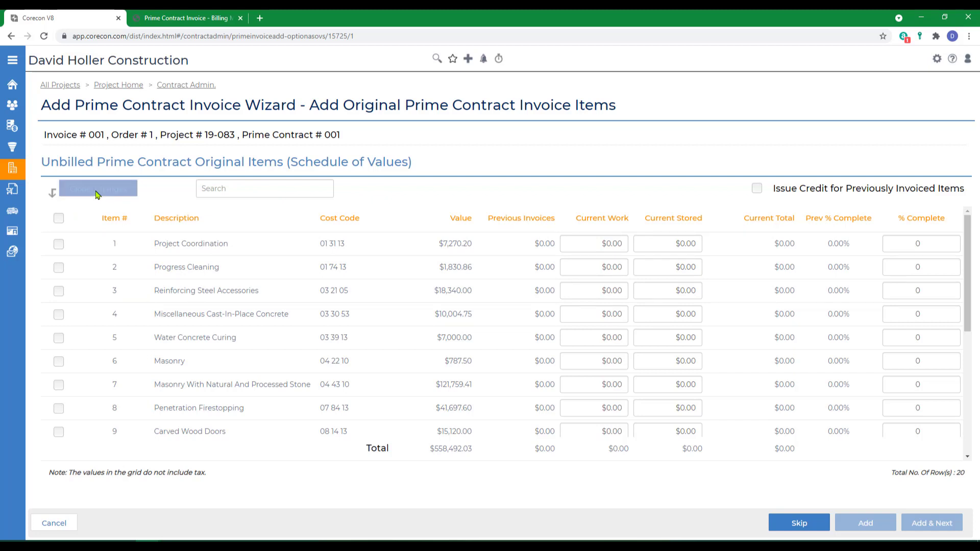
Enter current work amounts of $5,200, $950 and $6,000 for schedule of values items 1 to 3
click(591, 245)
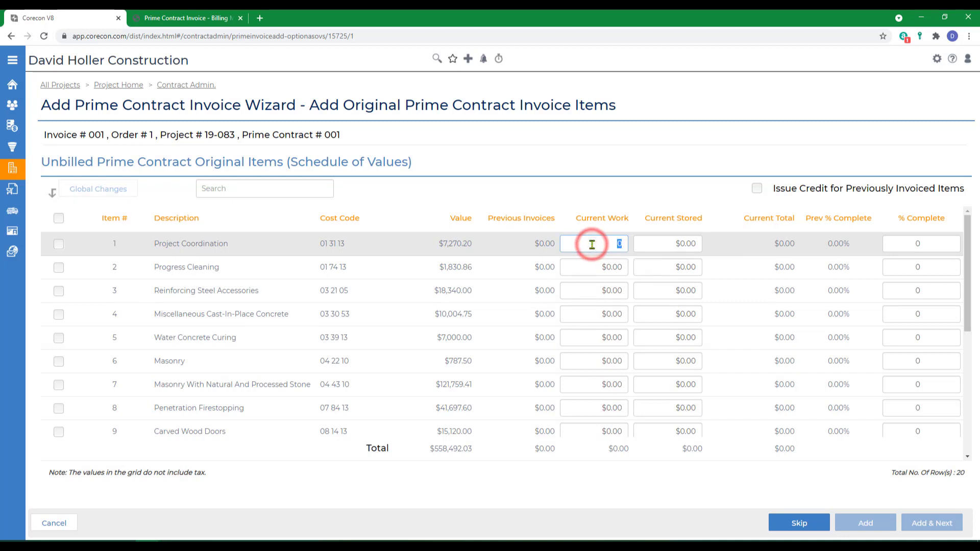
text(5200)
click(592, 265)
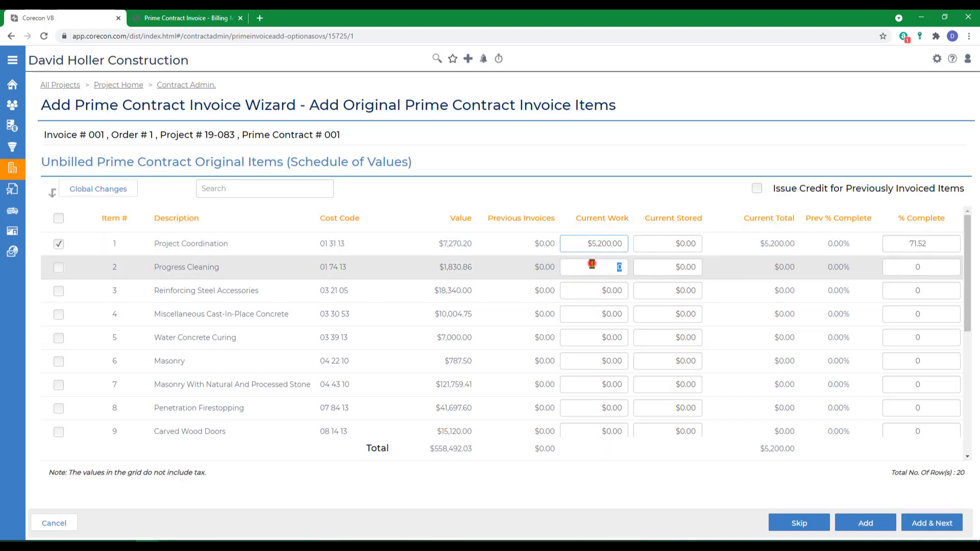
text(950)
click(590, 291)
text(6000)
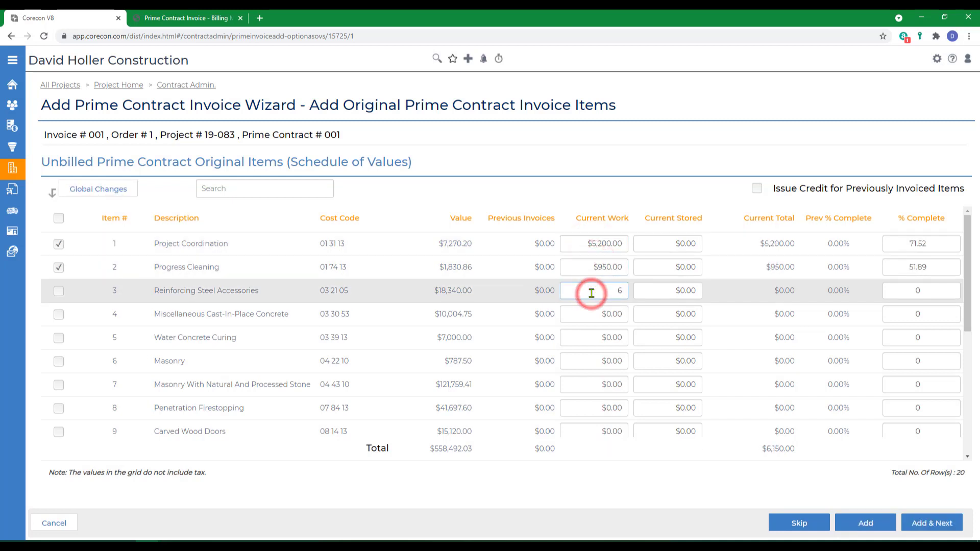
key(Tab)
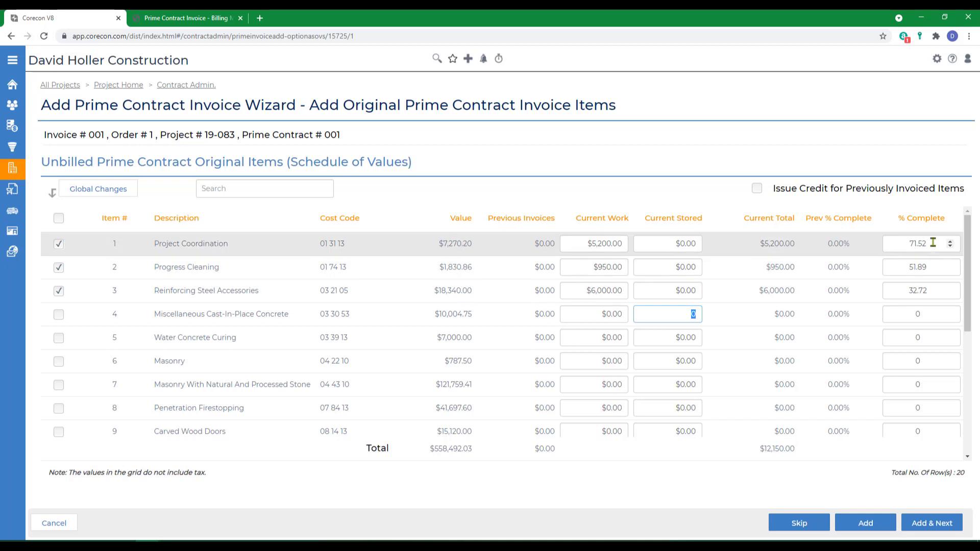
Set the percent complete of items 1 to 4 to 75, 50, 25 and 10
drag(932, 243, 899, 242)
text(75)
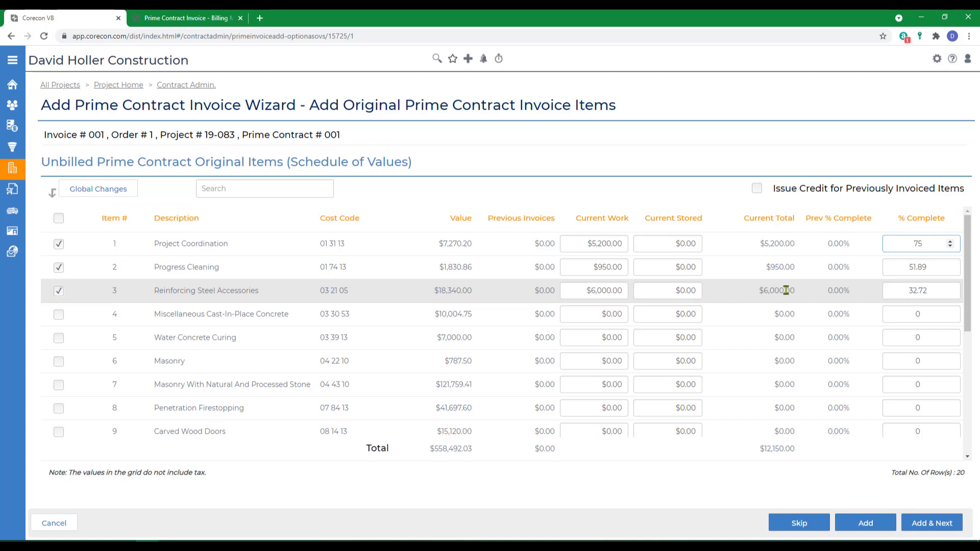
drag(896, 267, 927, 290)
text(5025)
click(897, 314)
text(10)
Set items 5 to 9 to 10% complete, add the billed original items to the invoice and continue to the approved COs
click(900, 336)
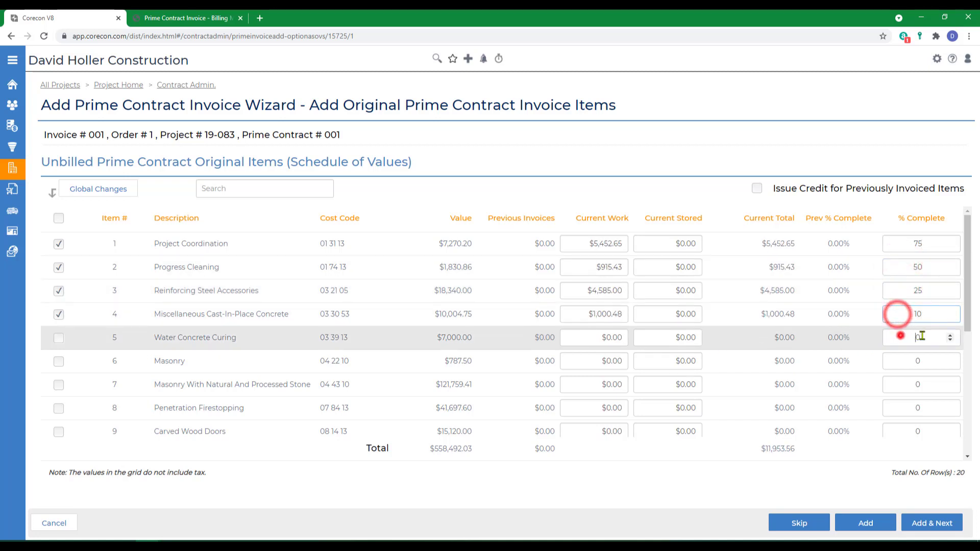
text(10)
click(902, 360)
text(10)
click(902, 384)
text(10)
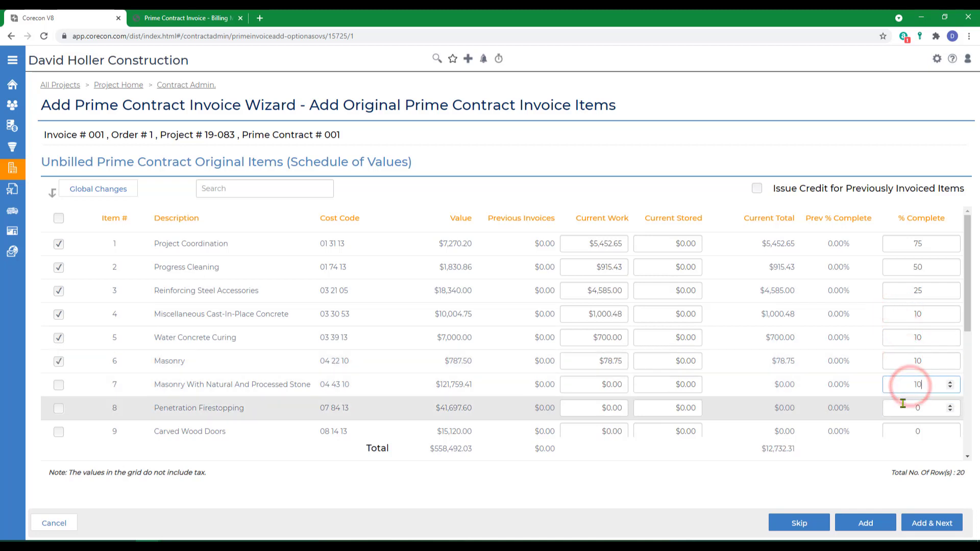
click(903, 408)
text(10)
click(902, 430)
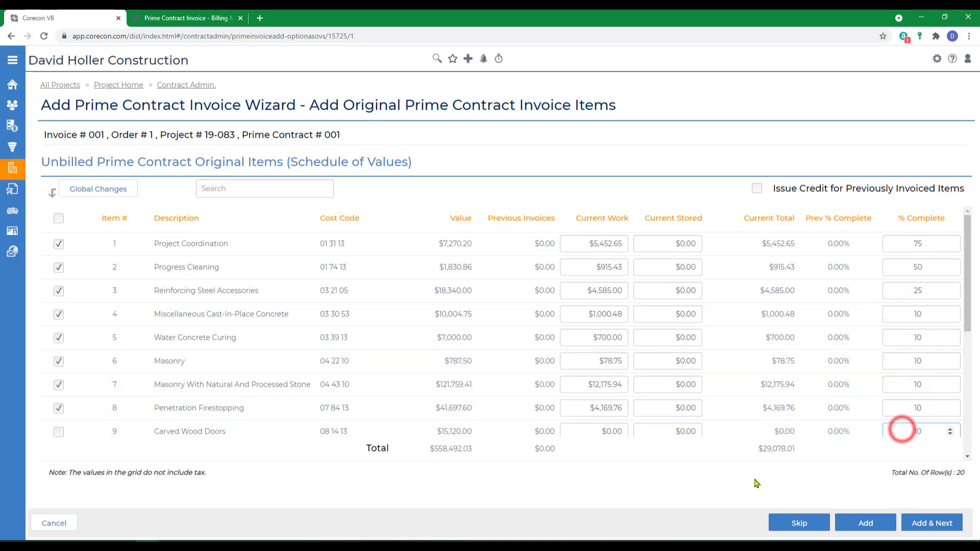
text(10)
click(919, 524)
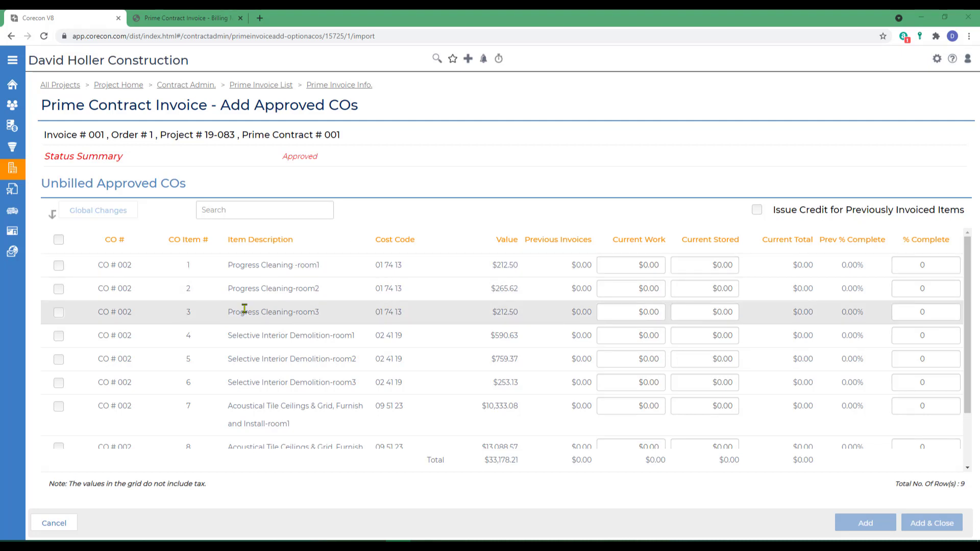
mouse_move(109, 265)
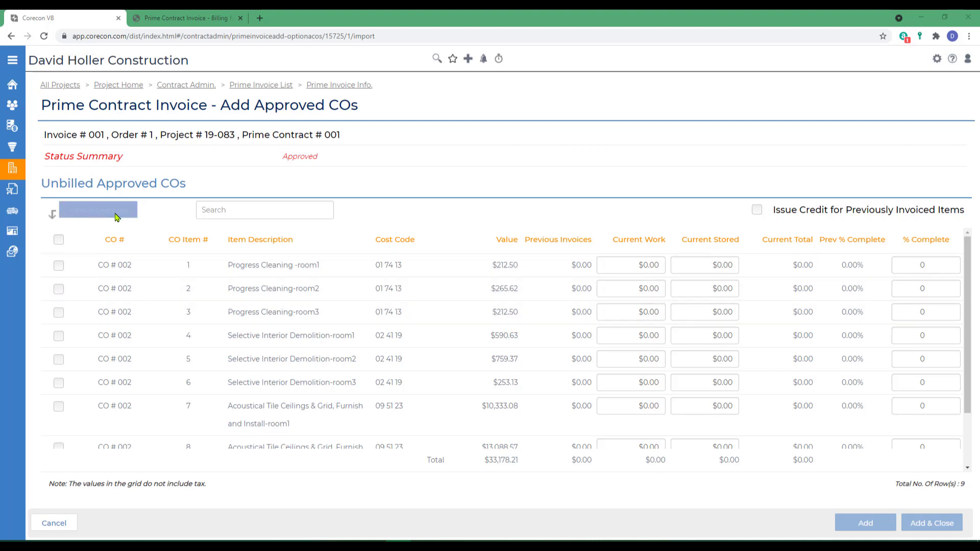
Set the three Progress Cleaning items of CO # 002 to 100% complete
click(622, 265)
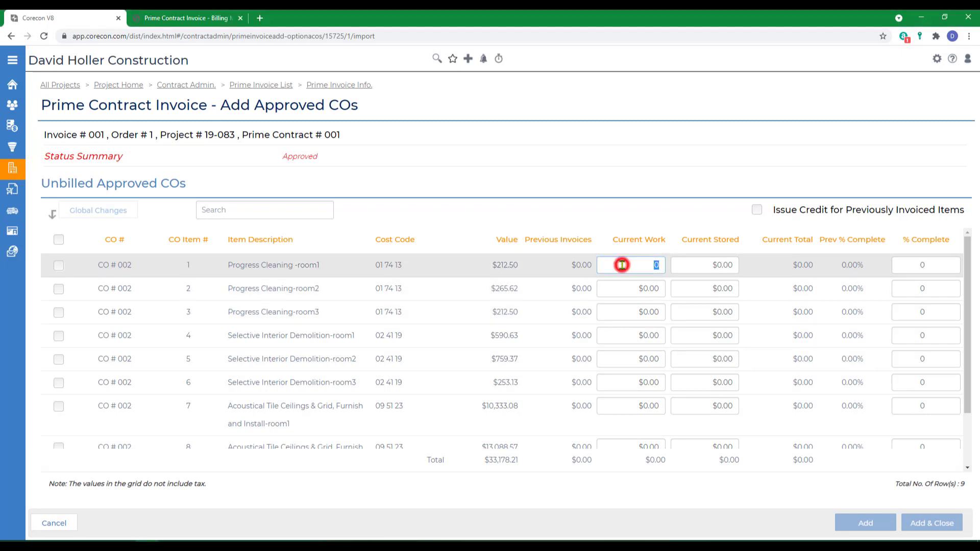
click(911, 265)
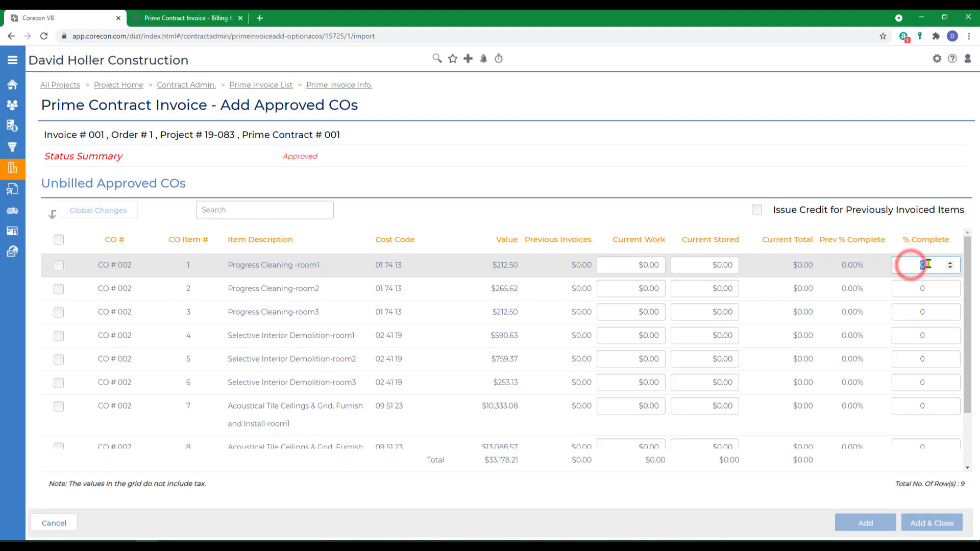
text(100)
click(910, 287)
text(100)
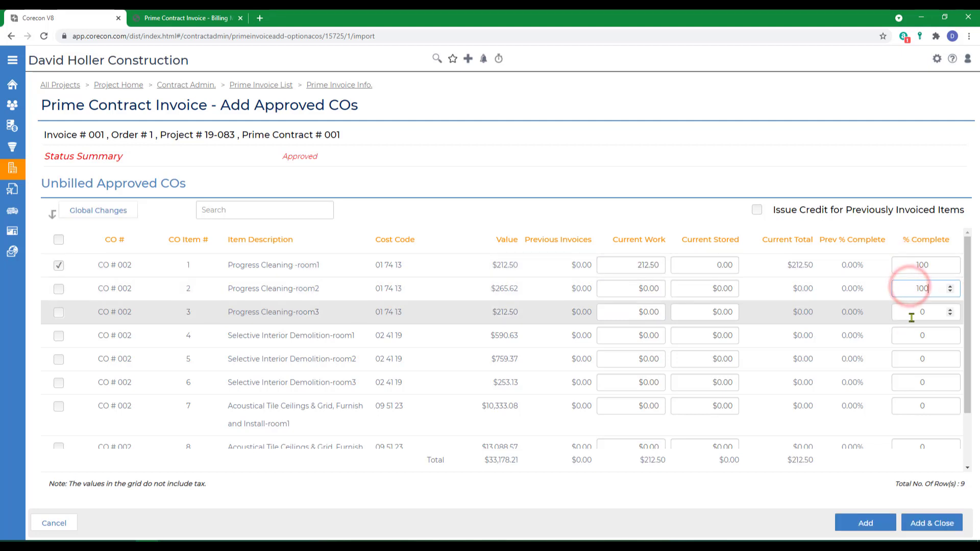
click(912, 313)
text(100)
Set the three Selective Interior Demolition items of CO # 002 to 50% complete and add the billed CO items to the invoice
click(919, 337)
text(50)
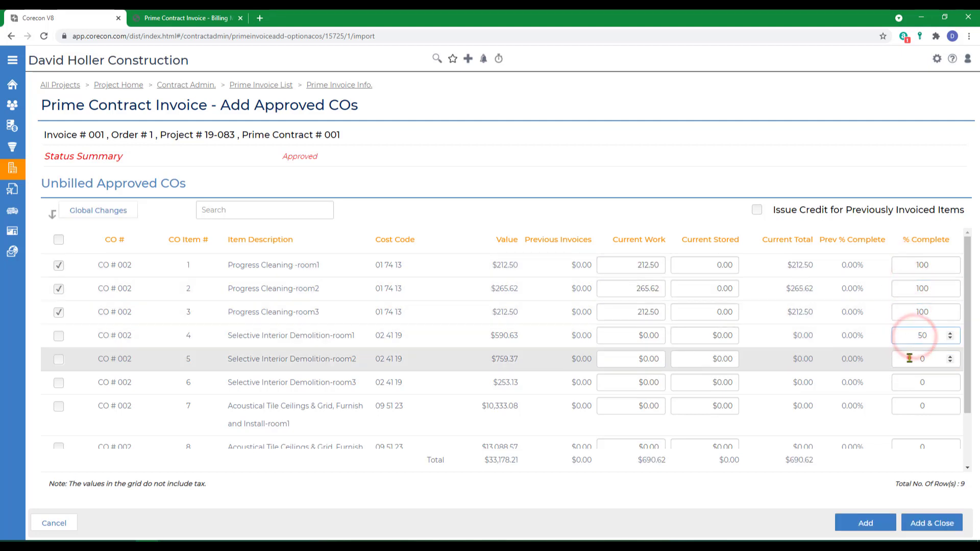
click(914, 359)
text(50)
click(915, 378)
text(50)
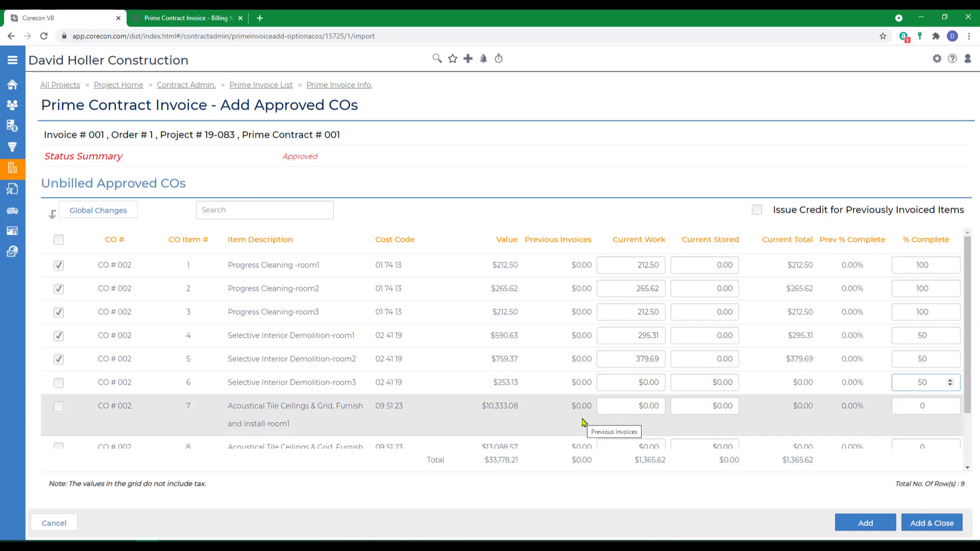
click(925, 523)
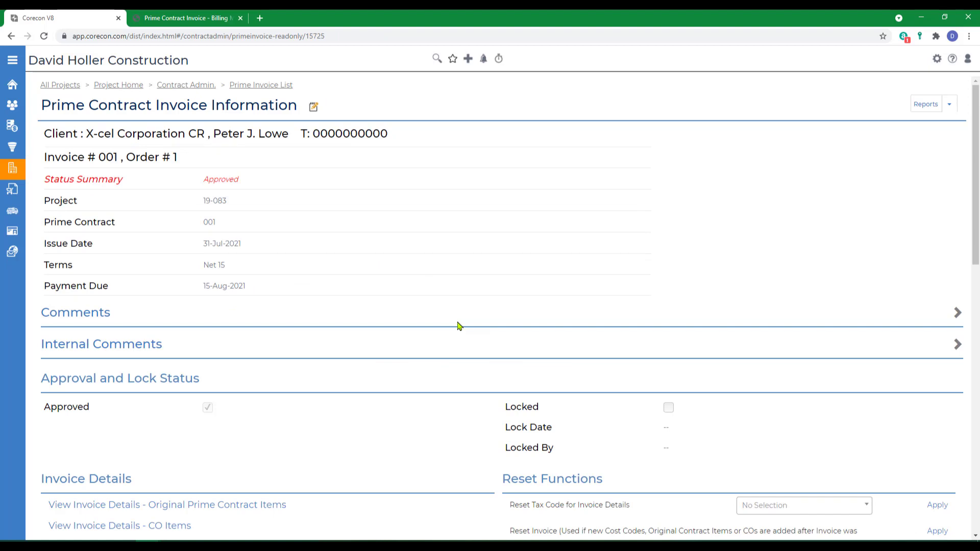
Review the invoice's original contract and CO item details, and look over its financial and retainage summaries
scroll(459, 326, down, 3)
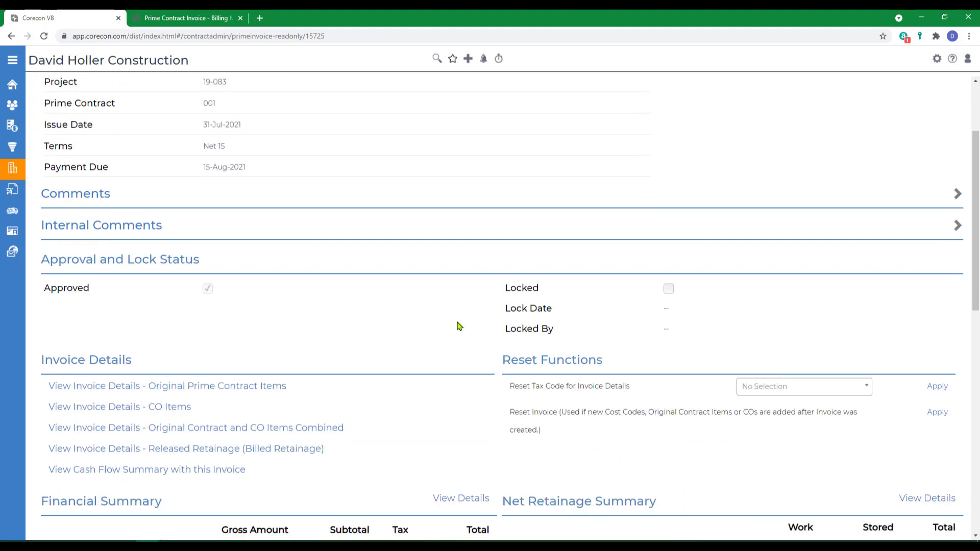
click(80, 394)
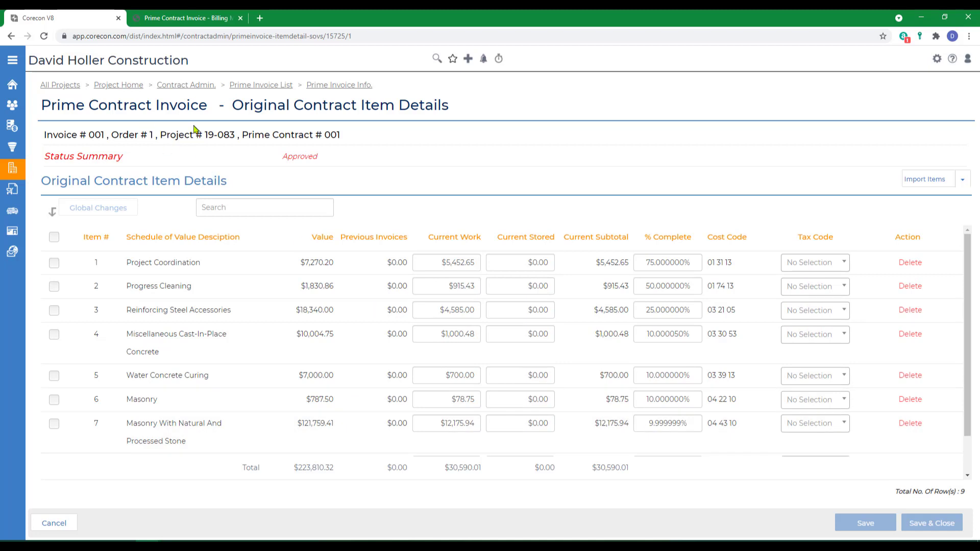
click(331, 91)
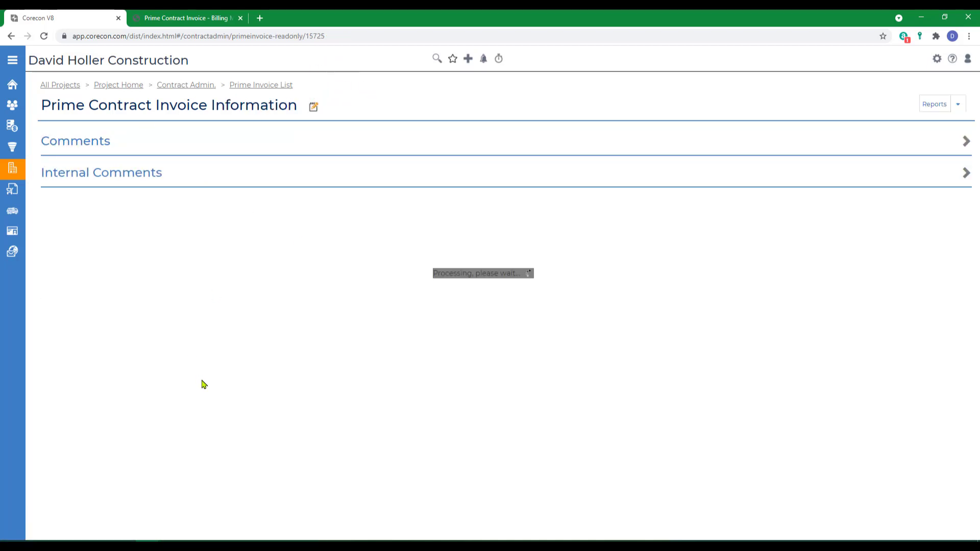
scroll(205, 384, down, 2)
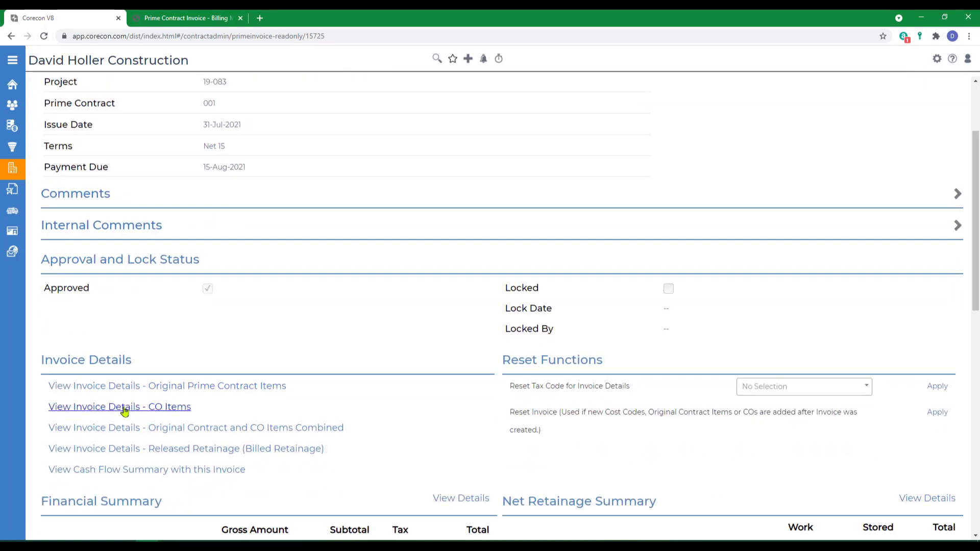
click(123, 409)
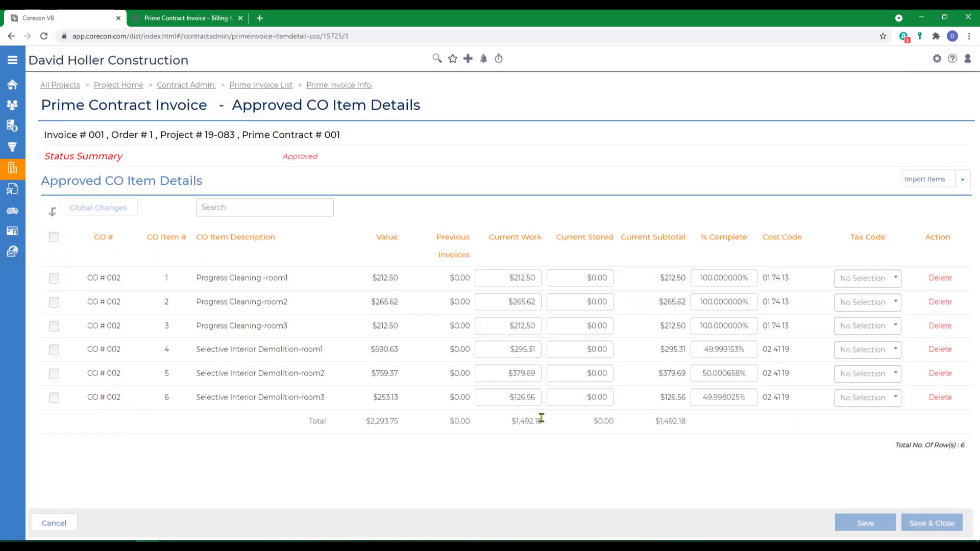
click(59, 525)
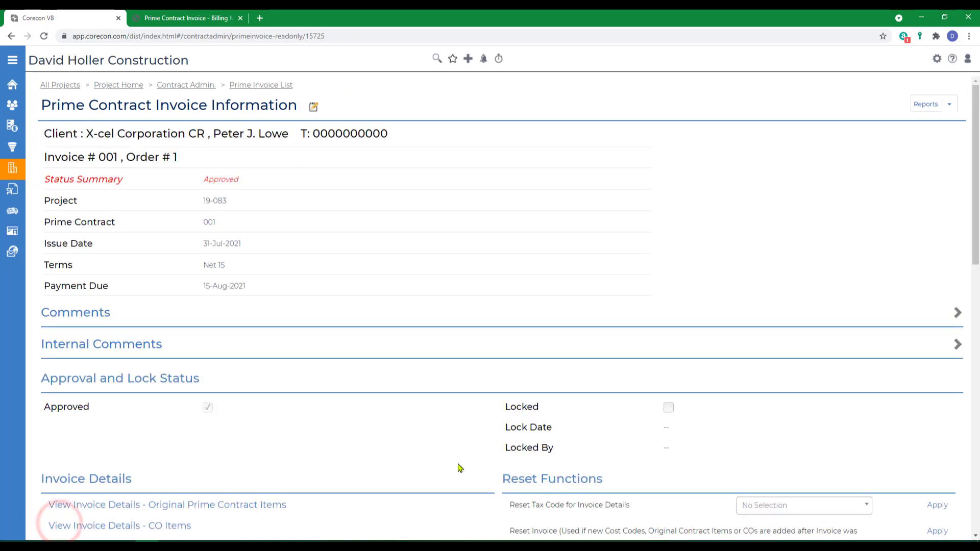
scroll(303, 418, down, 5)
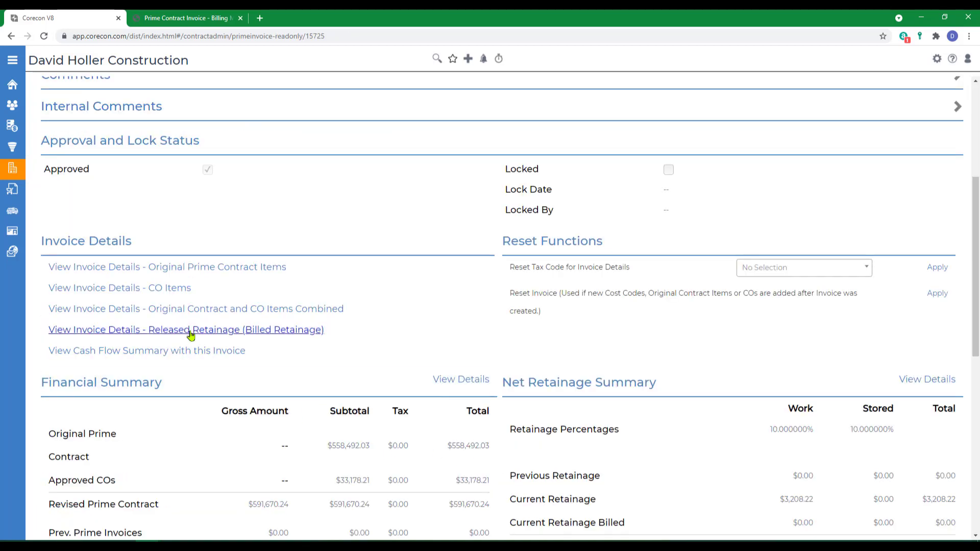
click(187, 333)
click(400, 356)
scroll(398, 350, up, 5)
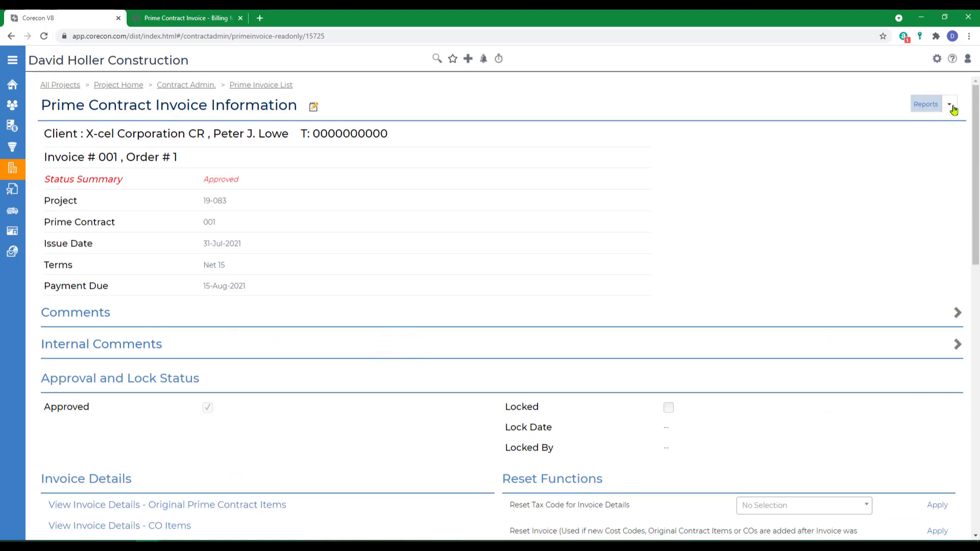
Generate the Prime Invoice Details report as a PDF with the Default template, and review its billed original items and change orders
click(951, 106)
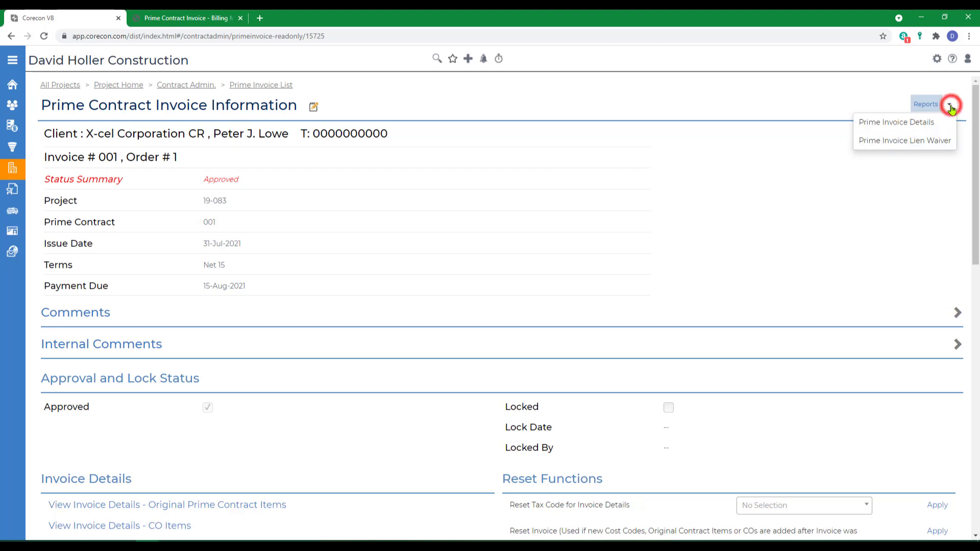
click(886, 124)
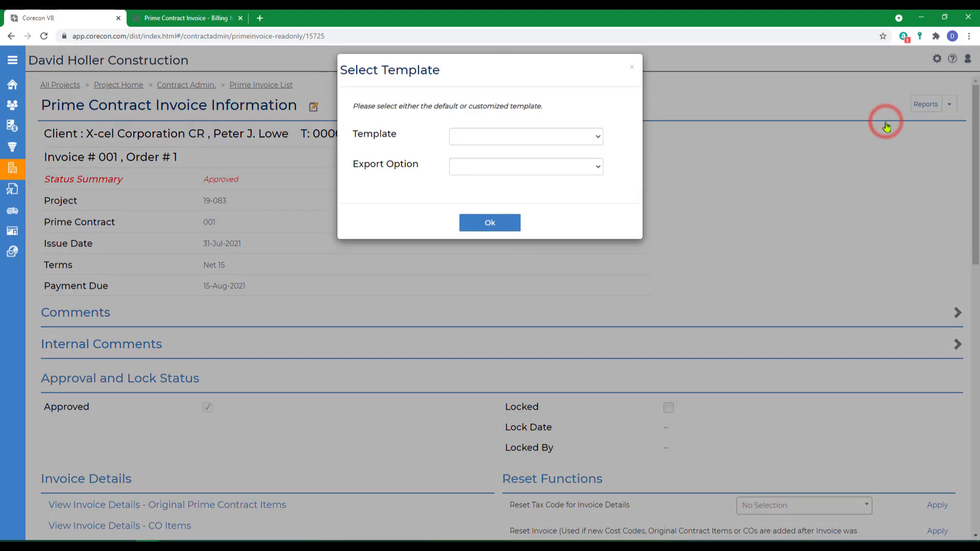
click(599, 158)
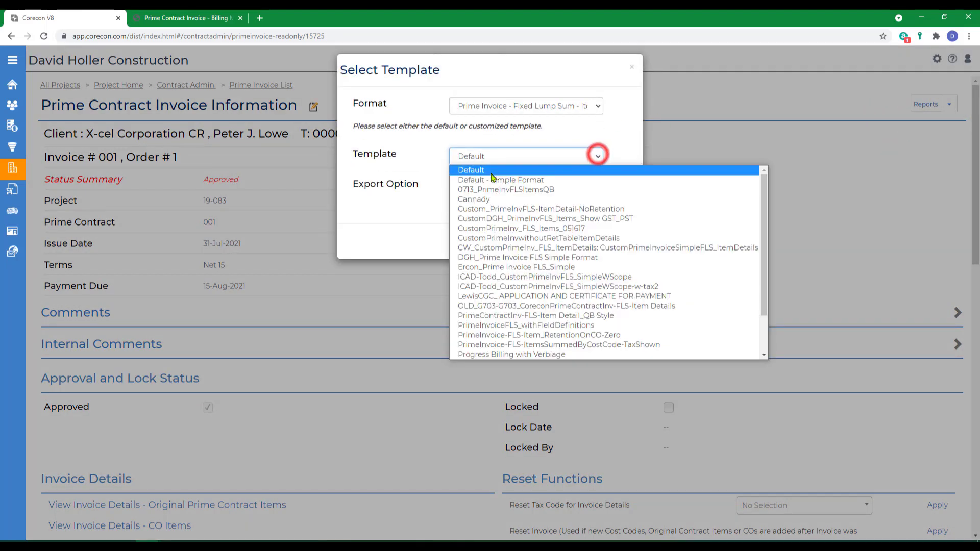
click(485, 178)
click(473, 191)
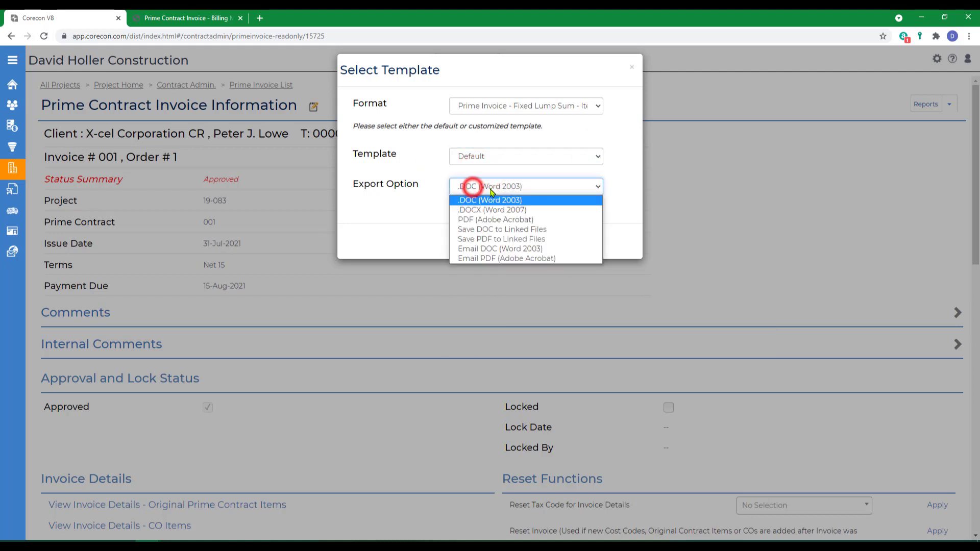
click(470, 225)
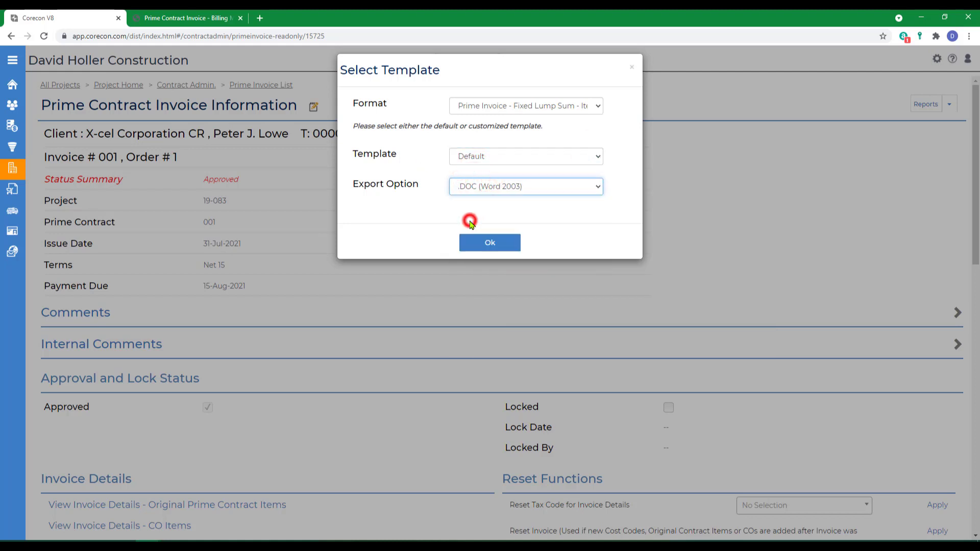
click(486, 244)
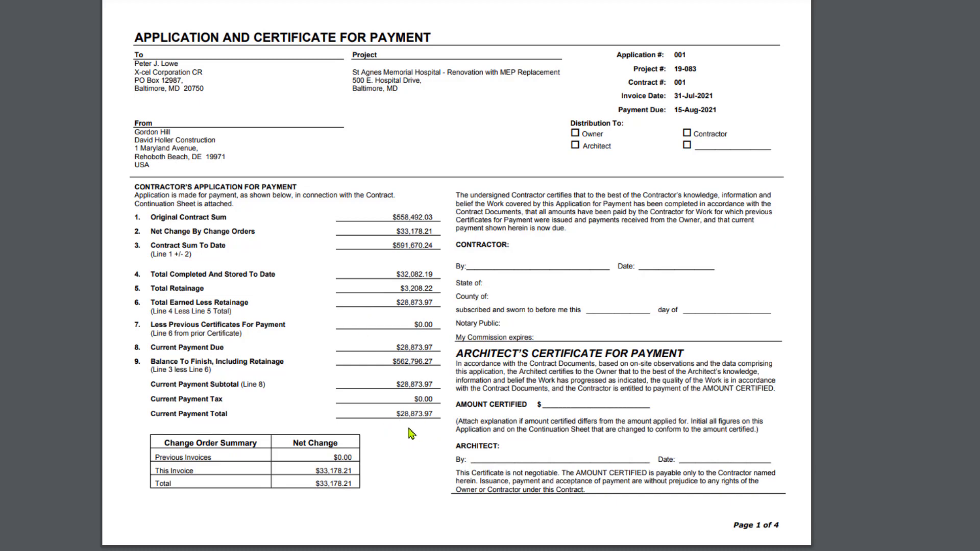
scroll(418, 453, down, 9)
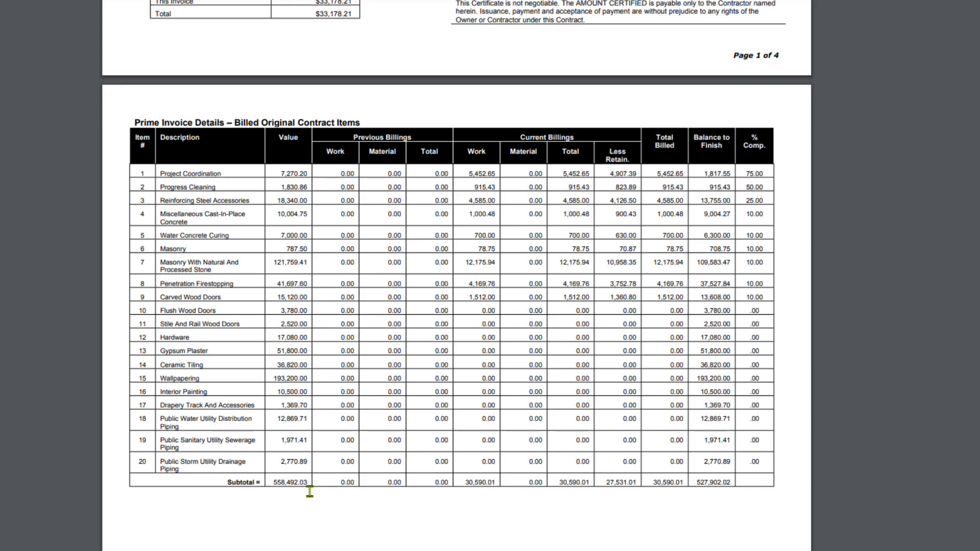
scroll(309, 491, down, 9)
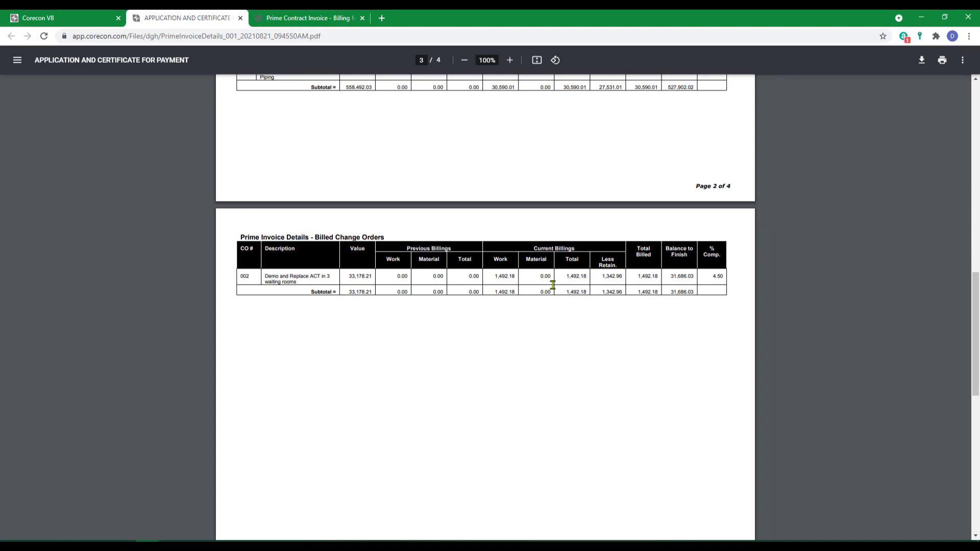
click(241, 18)
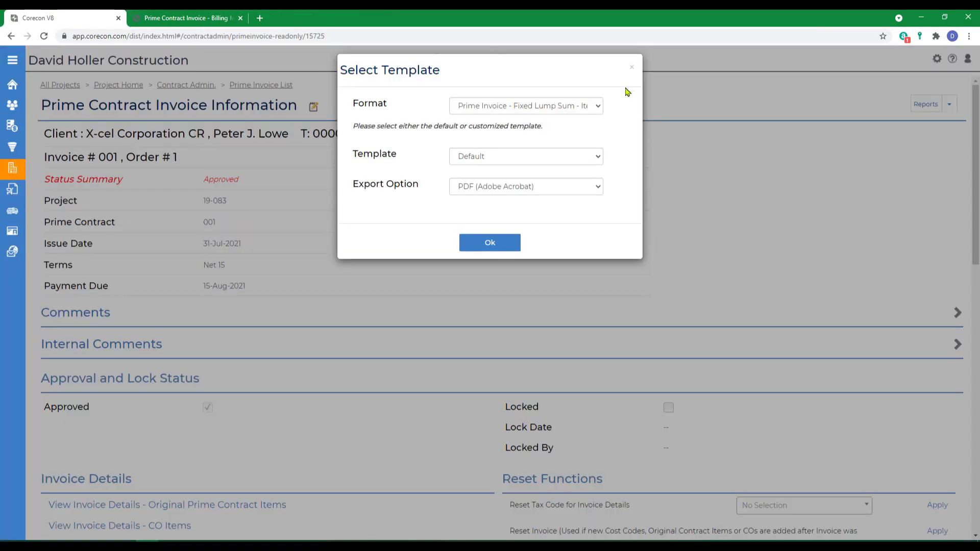
Examine the available formats and export options for the Prime Invoice Details report and the other invoice reports offered
click(599, 106)
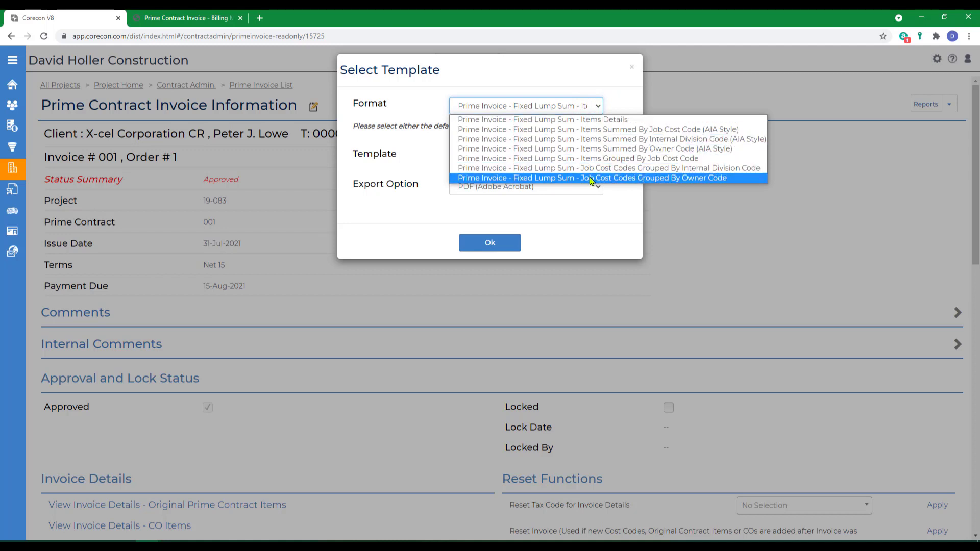
click(593, 121)
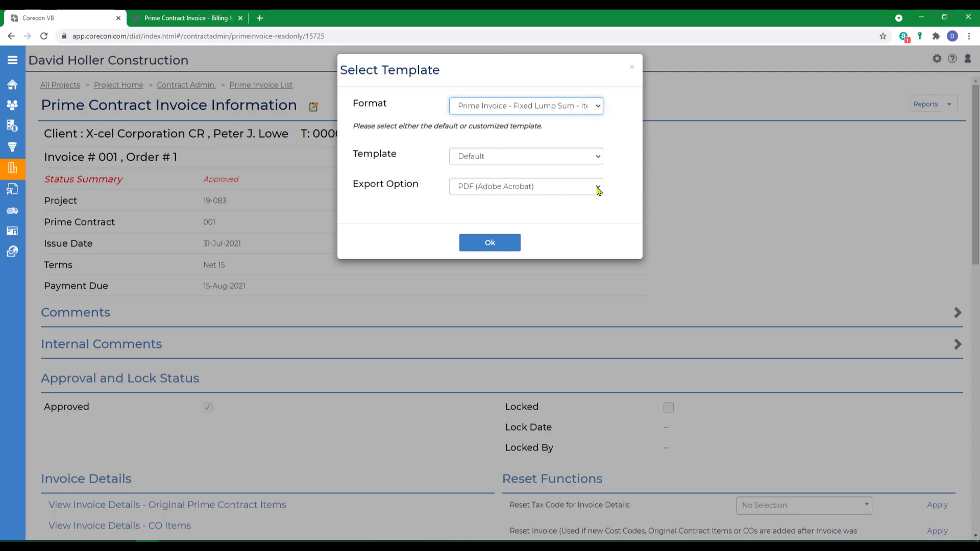
click(598, 187)
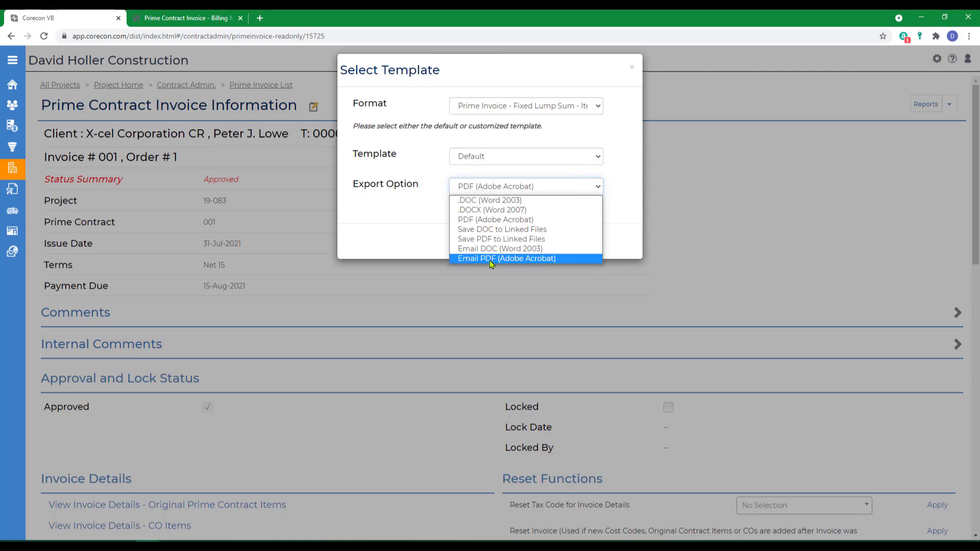
click(632, 66)
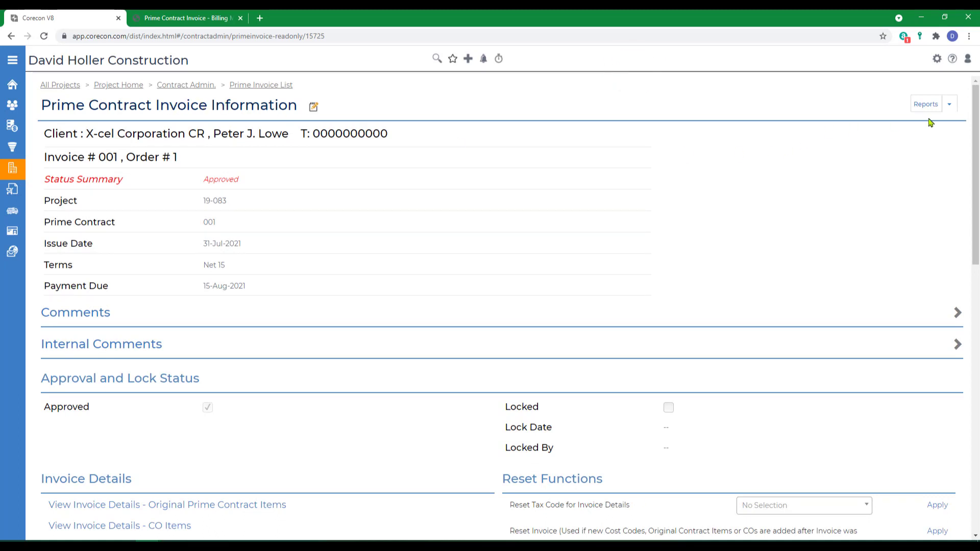
click(949, 104)
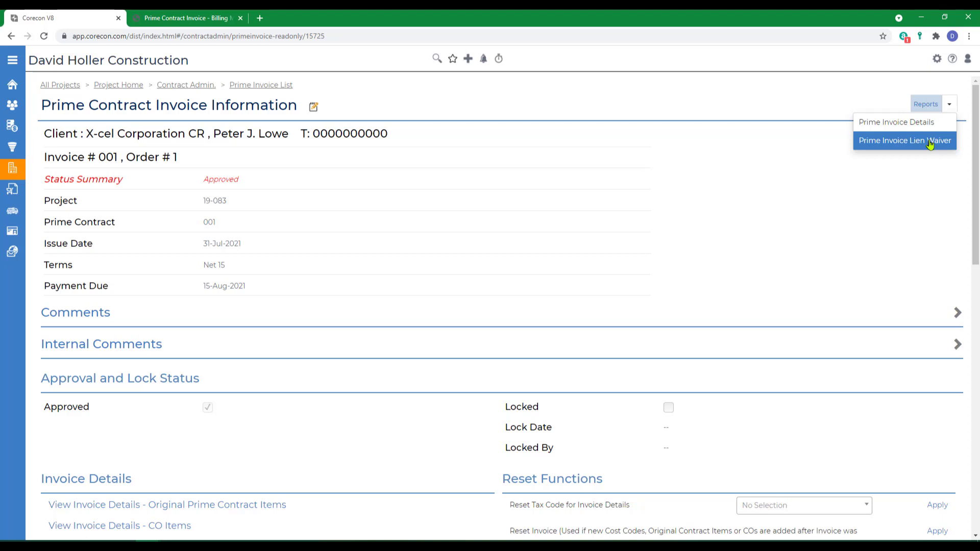
click(858, 190)
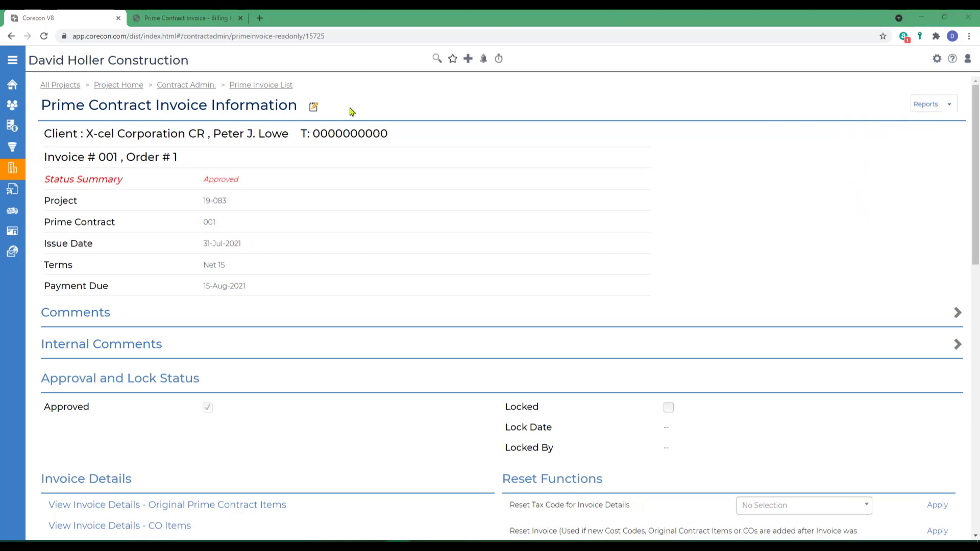
Manually add a second prime contract invoice from the project's invoice list and set its issue date to 23-Aug-2021
click(261, 86)
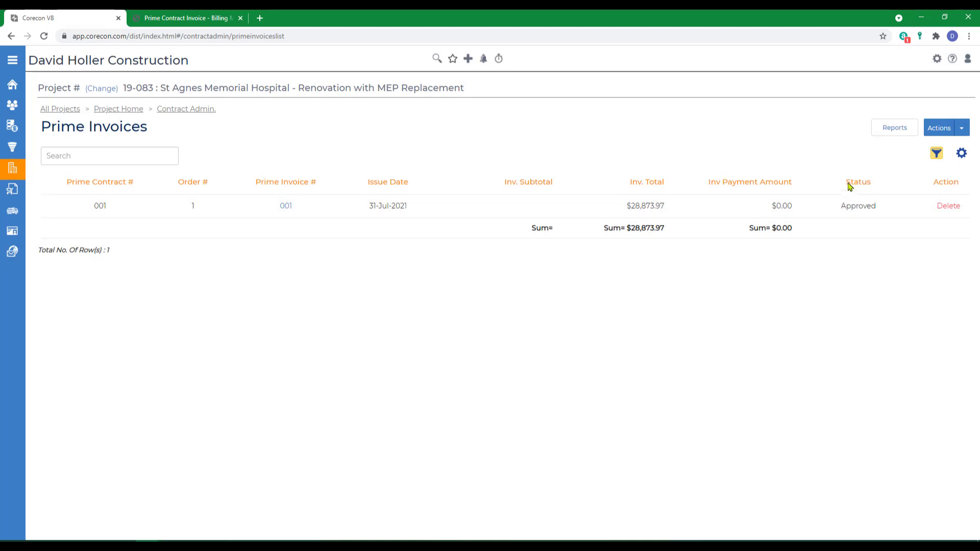
click(962, 129)
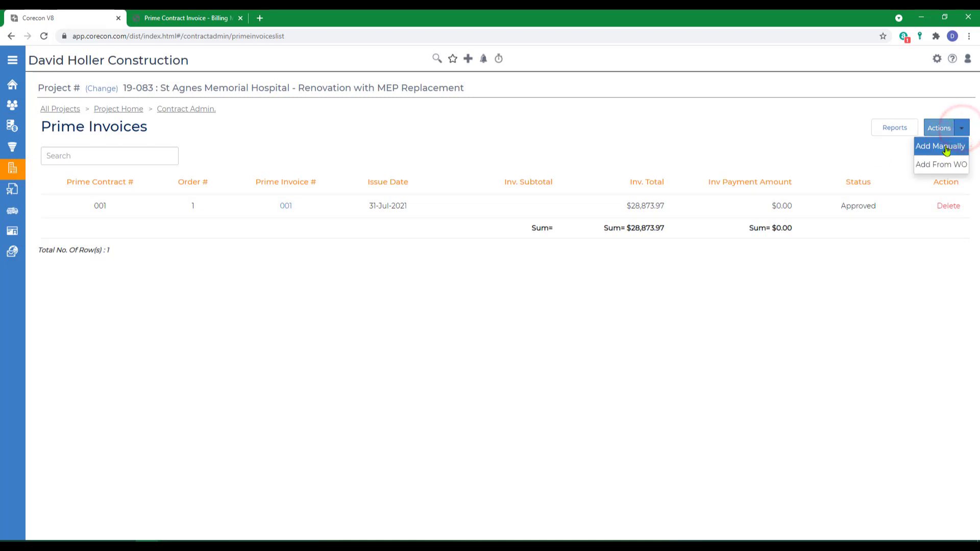
click(945, 146)
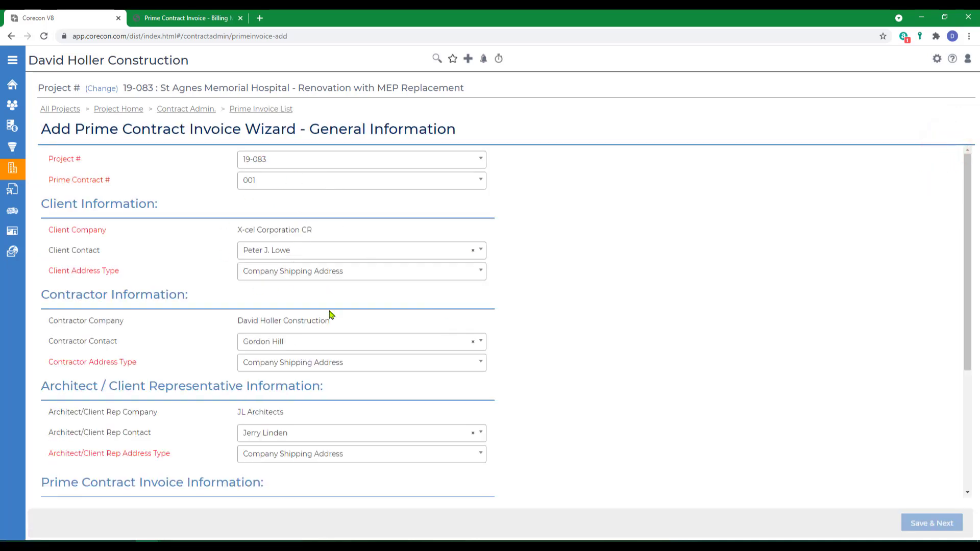
scroll(573, 353, down, 4)
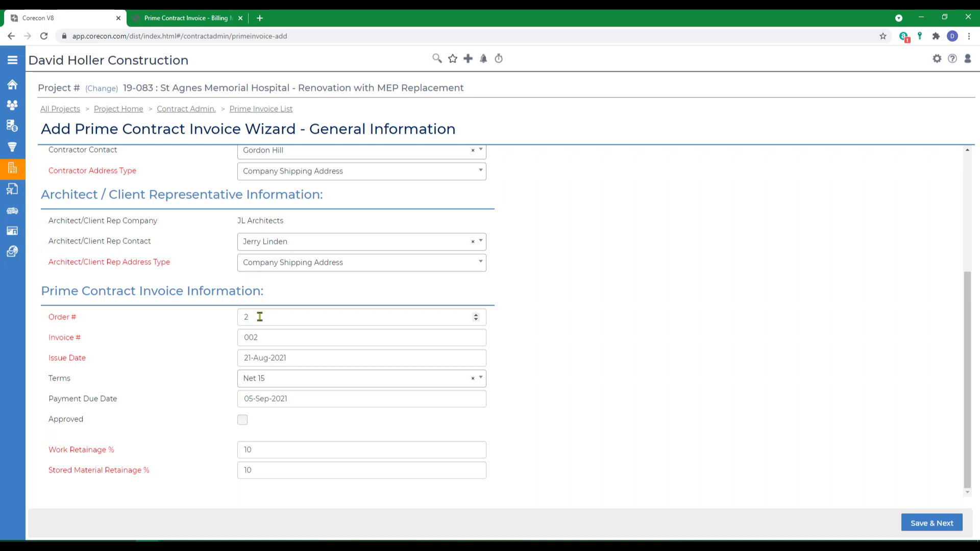
click(297, 357)
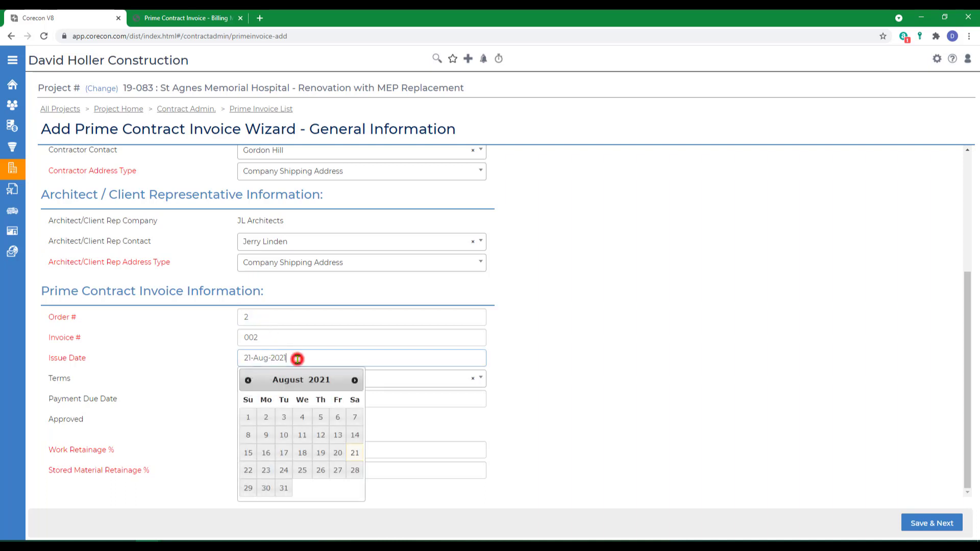
click(266, 470)
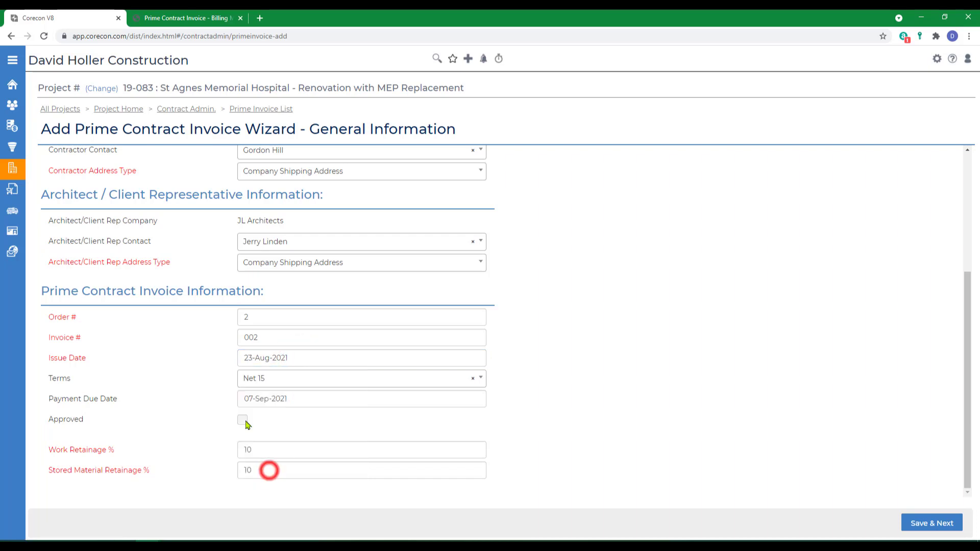
Mark invoice 002 as approved, save its general information, and choose to invoice original contract and CO line items in separate steps
click(242, 420)
click(928, 528)
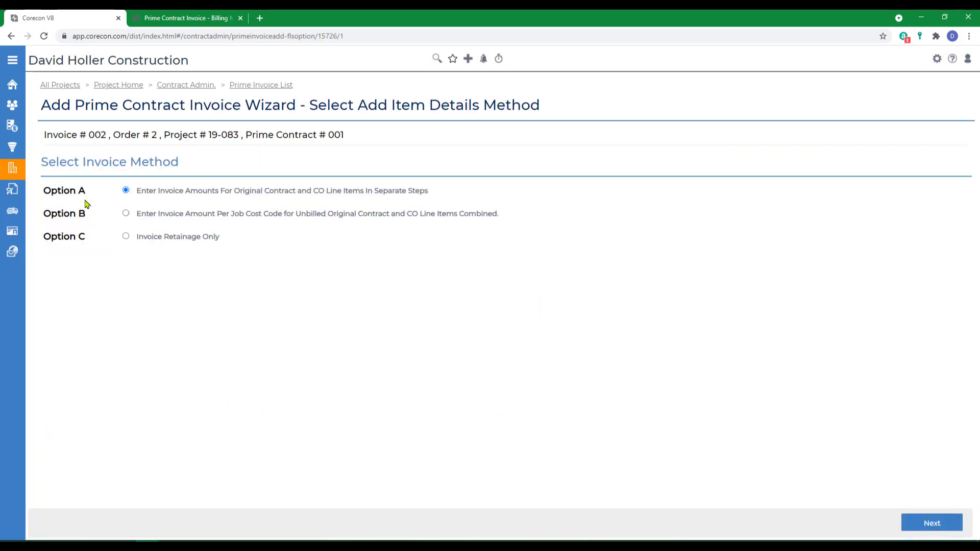
click(926, 522)
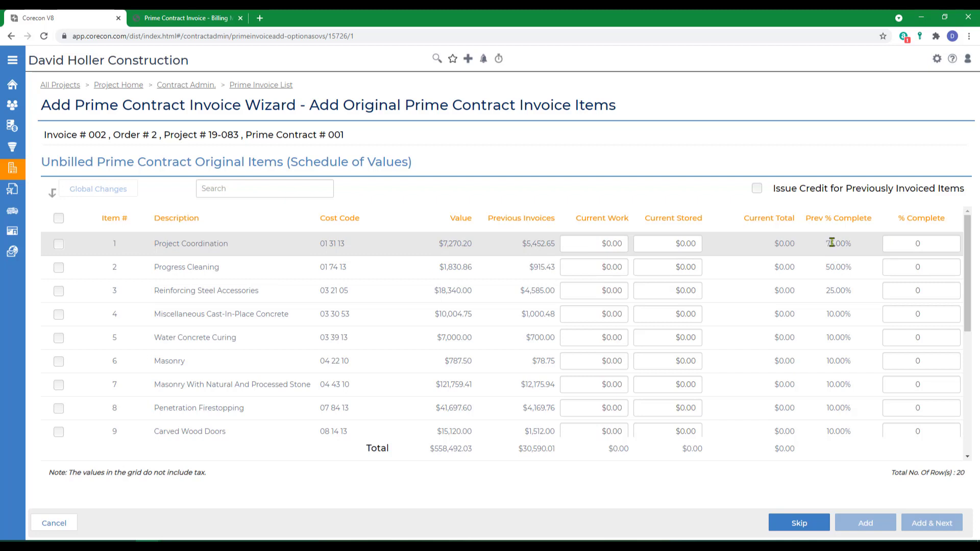
Set the percent complete to 85 for Project Coordination, 65 for Progress Cleaning and 50 for Reinforcing Steel Accessories
click(891, 243)
text(85)
click(905, 266)
text(65)
click(905, 290)
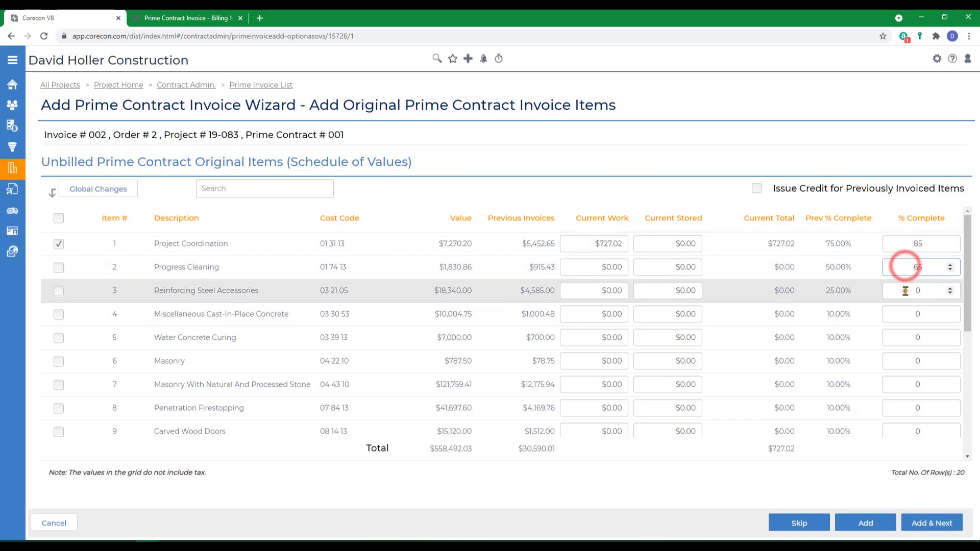
text(50)
Set original contract items 4 through 7, from Miscellaneous Cast-In-Place Concrete to Masonry With Natural And Processed Stone, to 25% complete and add the billed items
click(905, 314)
text(25)
click(899, 338)
text(25)
click(911, 362)
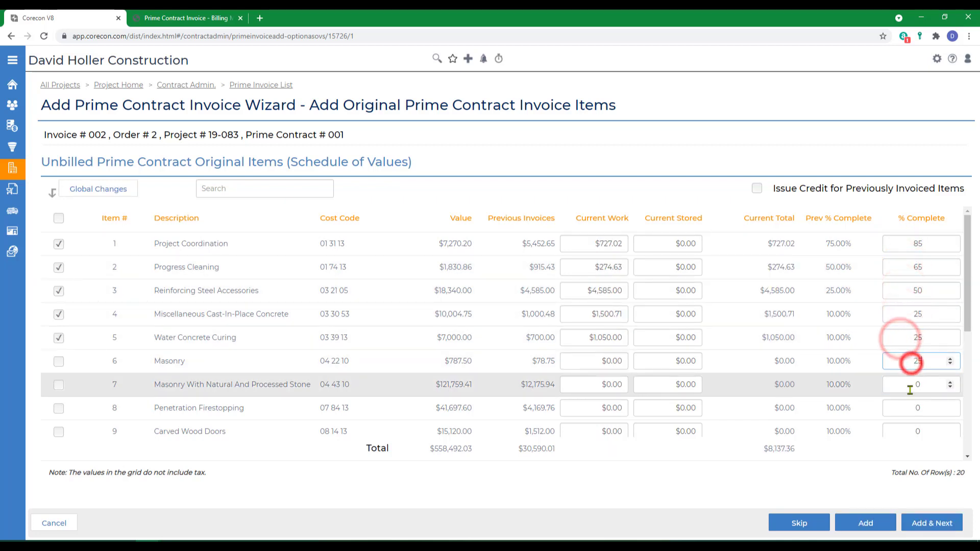
text(25)
click(908, 385)
text(25)
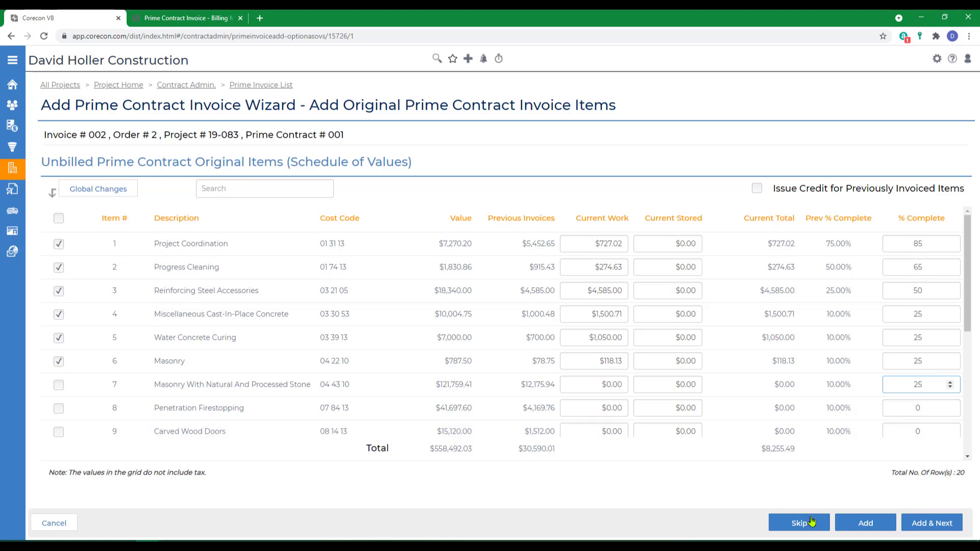
click(928, 526)
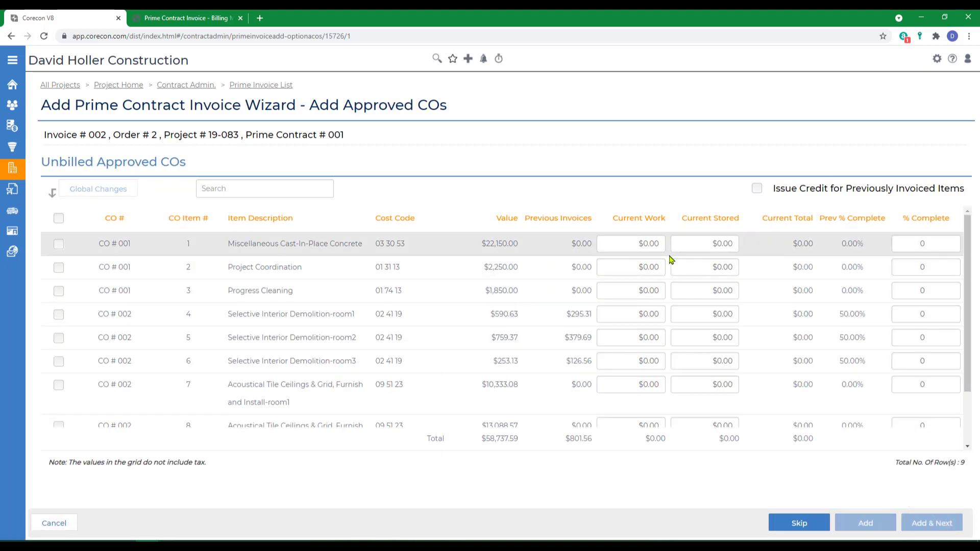
Set all three CO # 001 items, Miscellaneous Cast-In-Place Concrete, Project Coordination and Progress Cleaning, to 20% complete
click(912, 244)
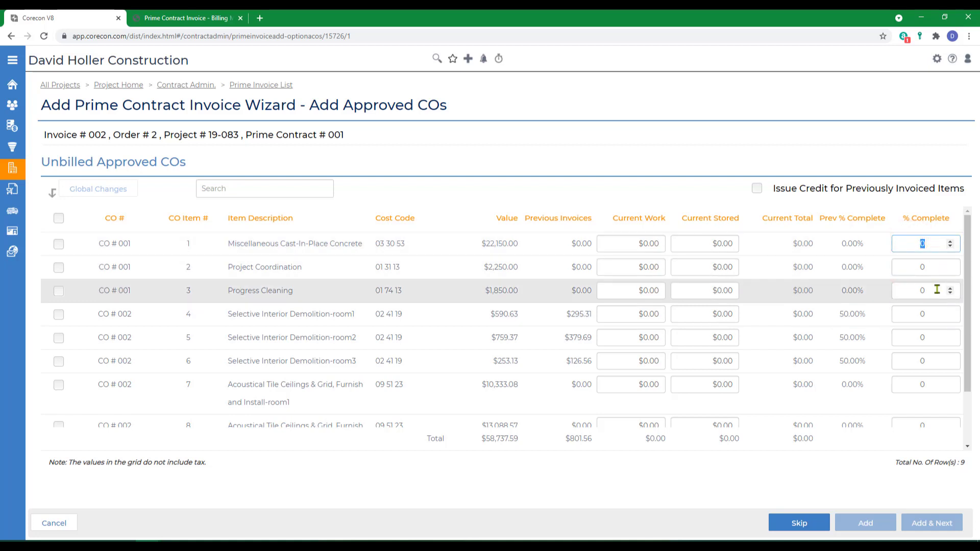
text(20)
click(909, 267)
text(20)
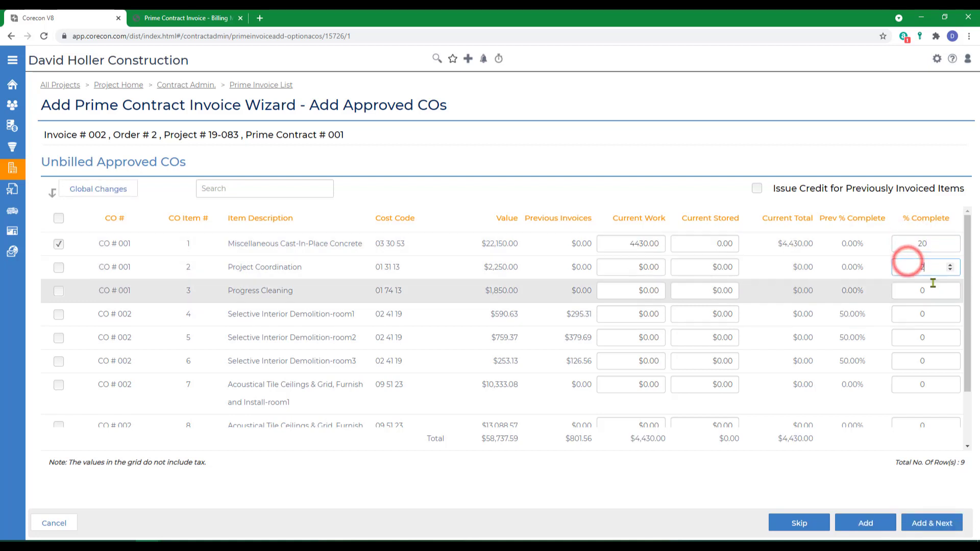
click(911, 291)
text(20)
Set the three Selective Interior Demolition items of CO # 002 to 100% complete and add the billed change order items to the invoice
click(914, 314)
text(100)
click(914, 337)
text(100)
click(919, 361)
text(100)
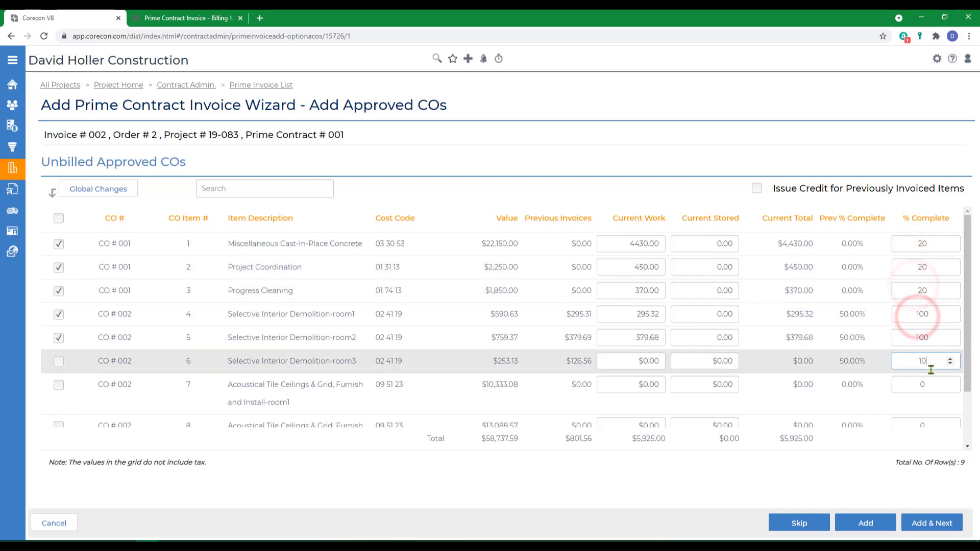
click(842, 460)
click(914, 523)
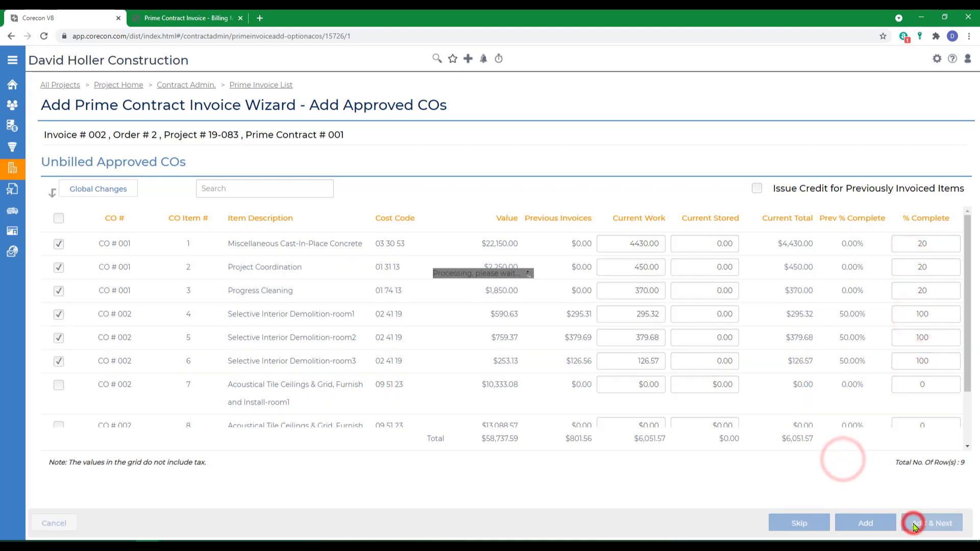
Generate the Prime Invoice Details report for invoice 002 as a PDF with the Default template, and review its payment summary, original items and change orders
click(949, 104)
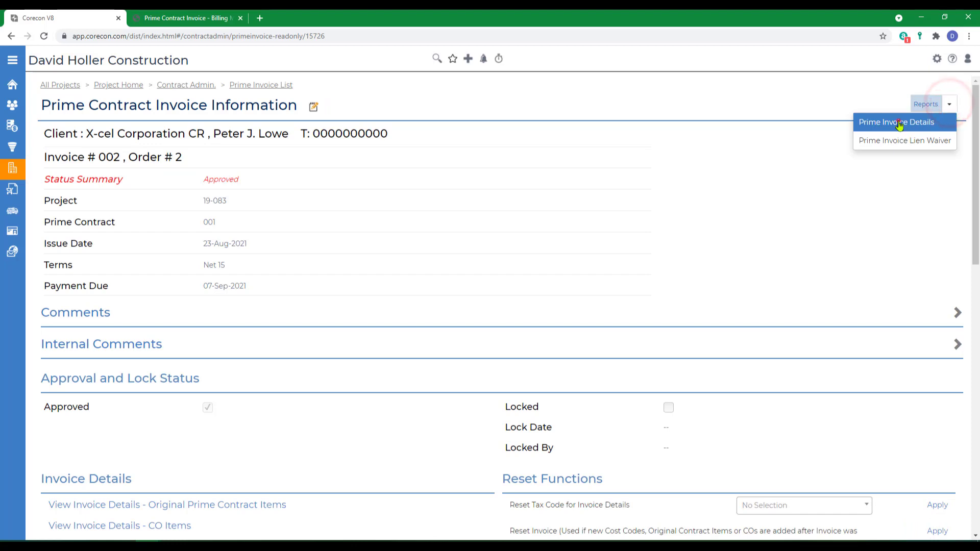
click(898, 122)
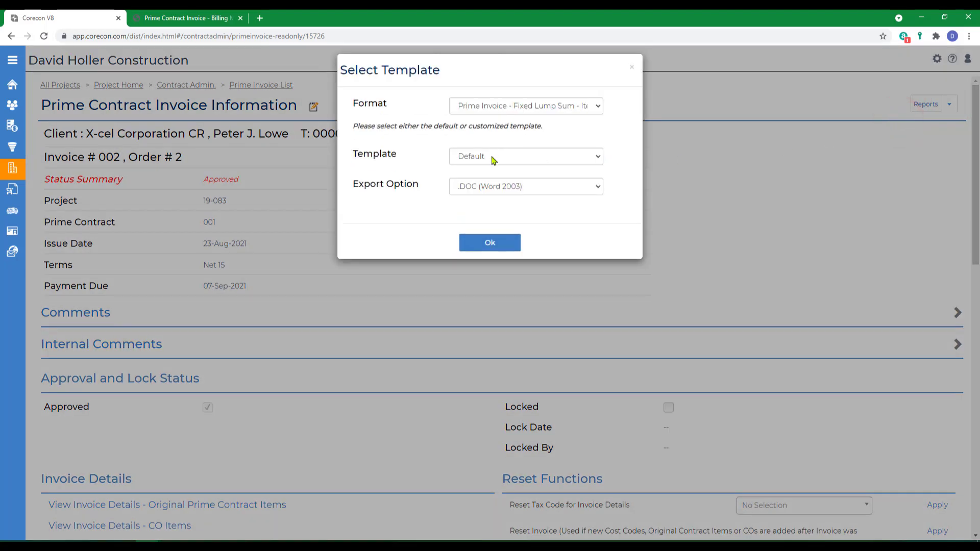
click(484, 194)
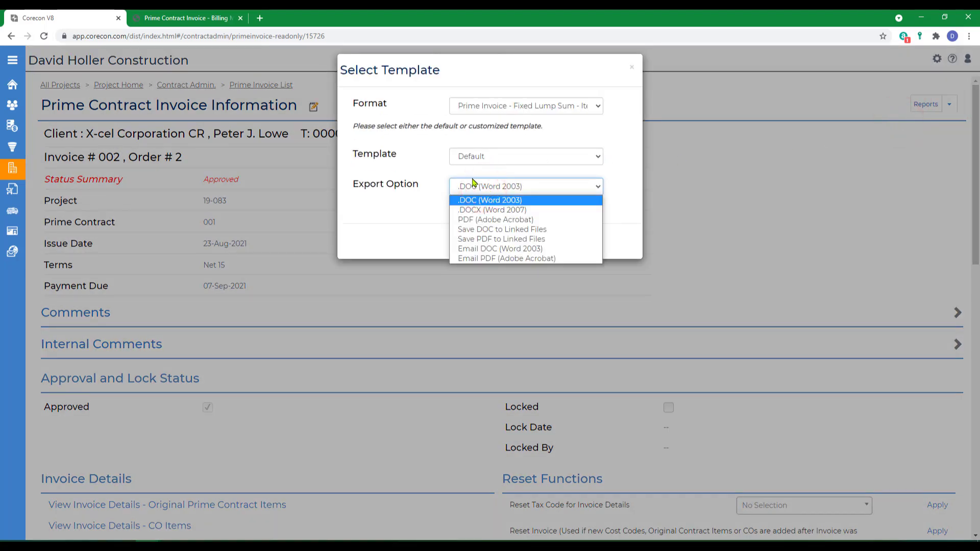
click(477, 219)
click(478, 243)
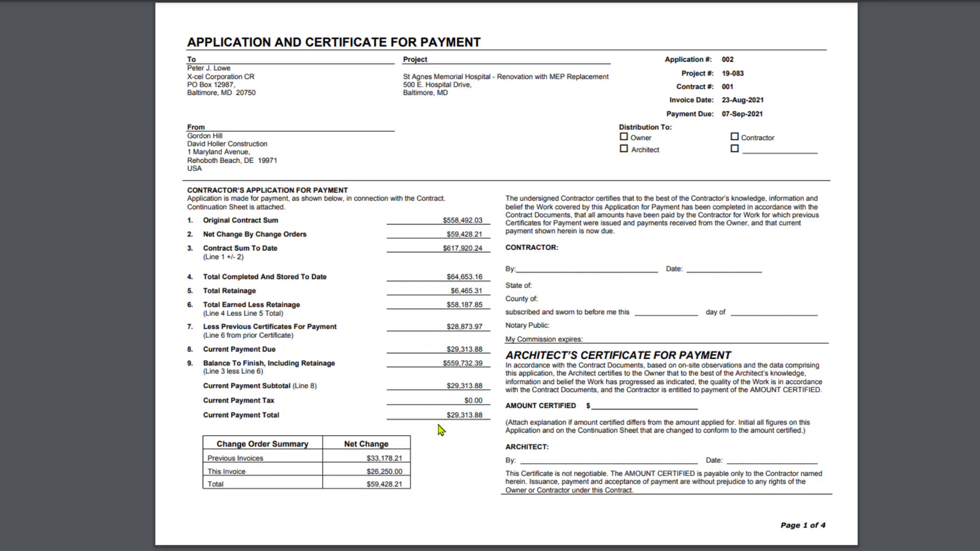
scroll(441, 430, down, 9)
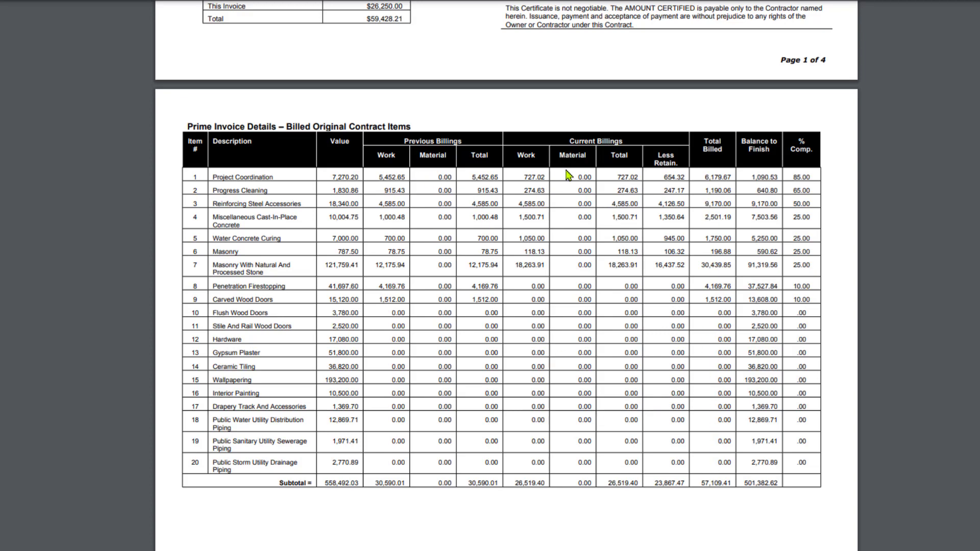
scroll(595, 363, down, 10)
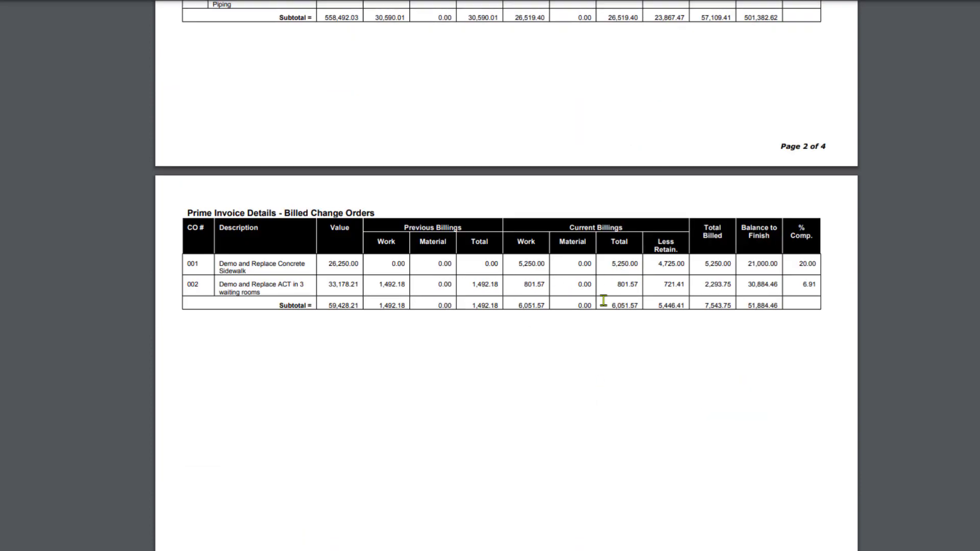
click(240, 18)
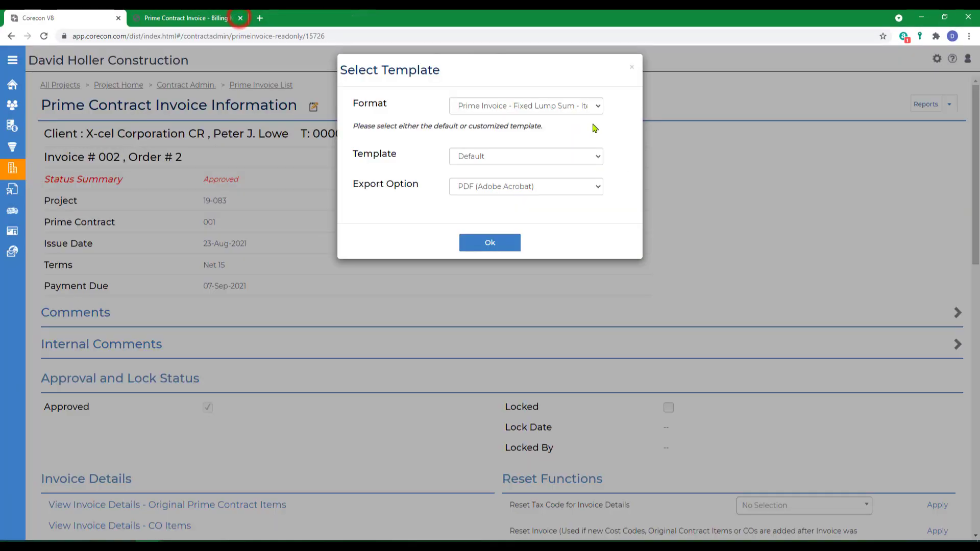
Look over the export options for the Prime Invoice Details report and the Prime Invoice Lien Waiver report offered for the invoice
click(595, 187)
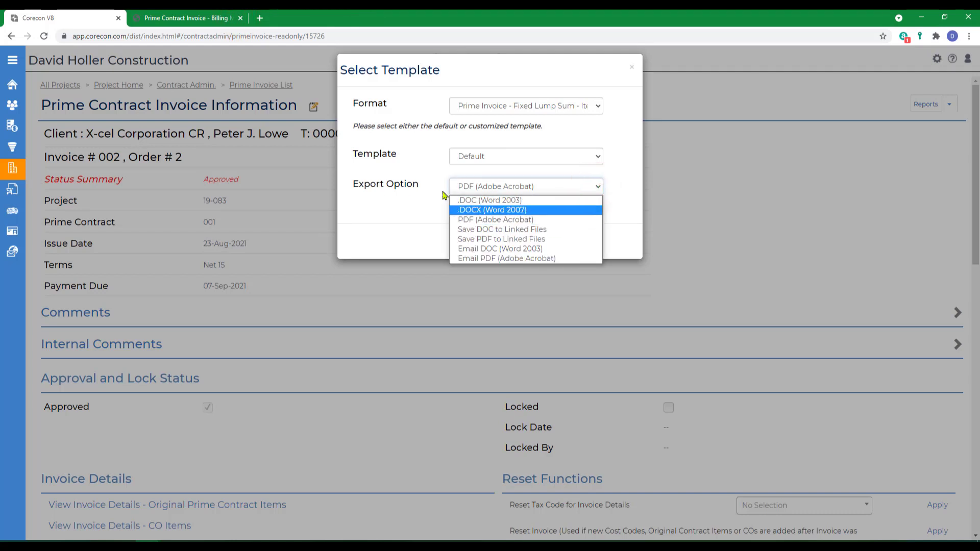
click(632, 67)
click(949, 104)
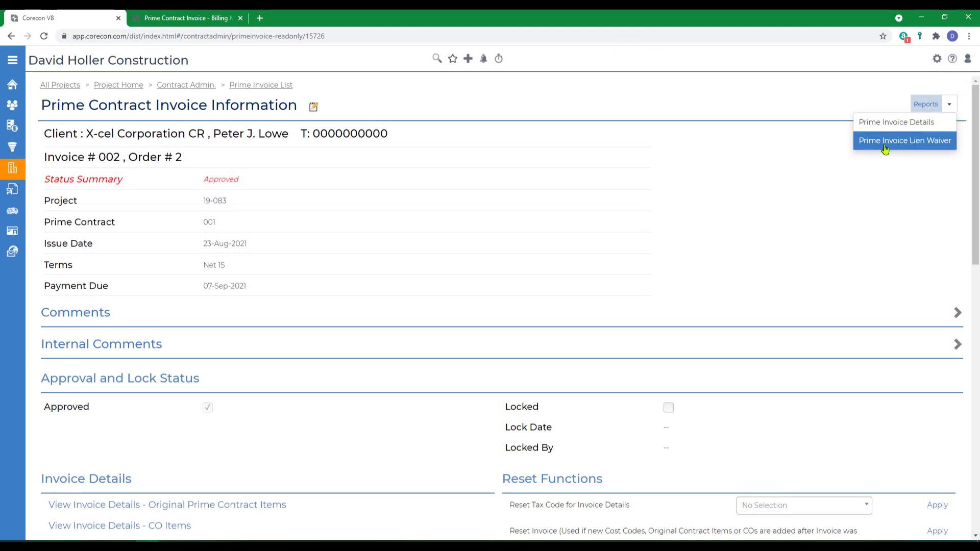
click(807, 143)
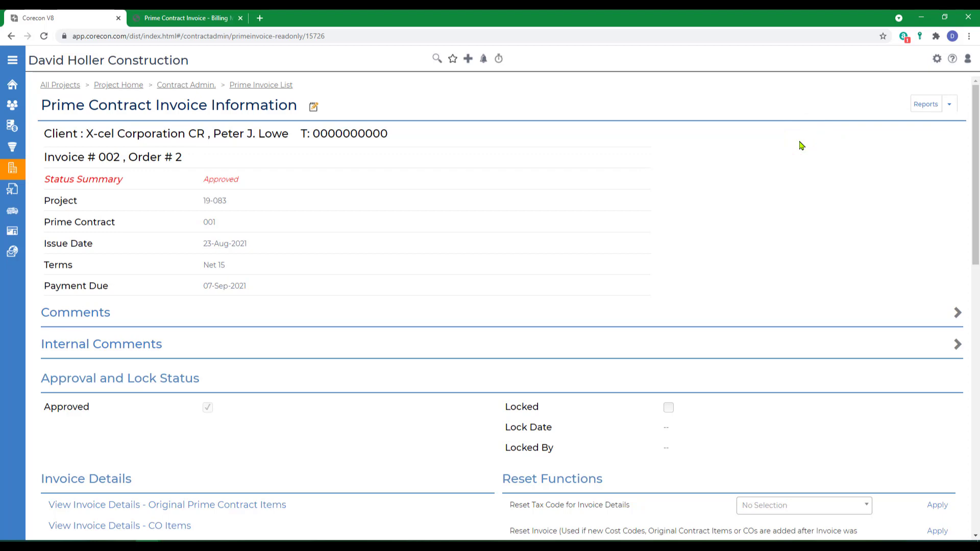
Open the online help's Prime Contract Invoice overview under Contract Administration and read its important notes, preparation steps and instructions for adding invoices
click(954, 60)
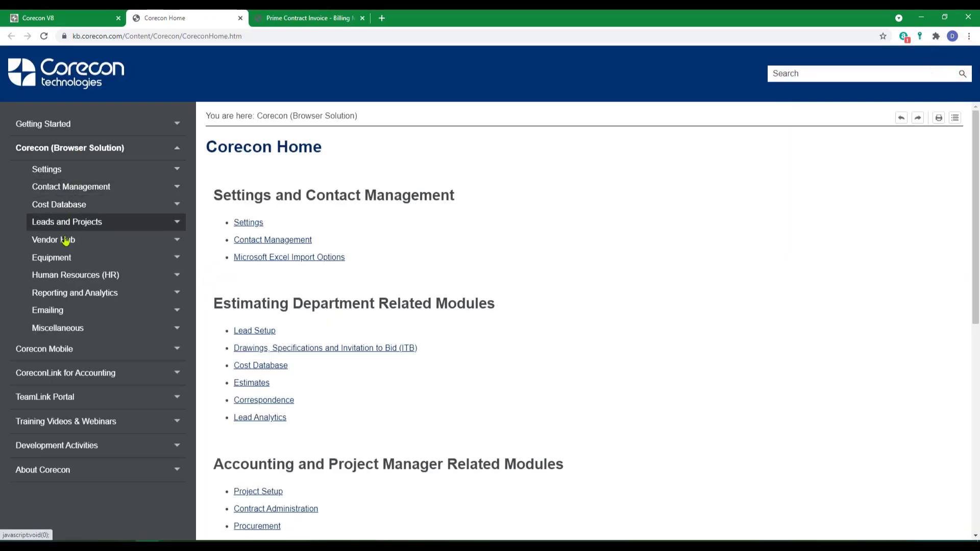
click(60, 221)
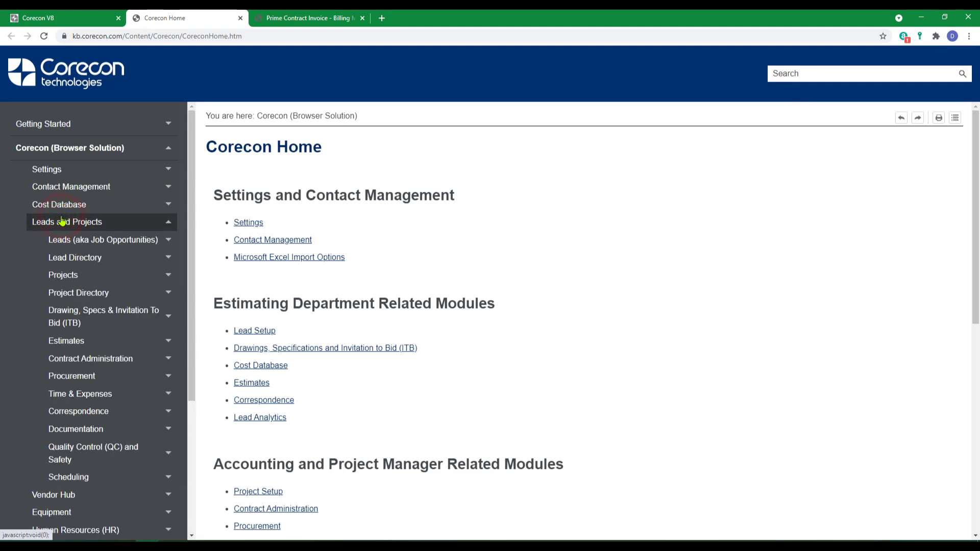
click(82, 359)
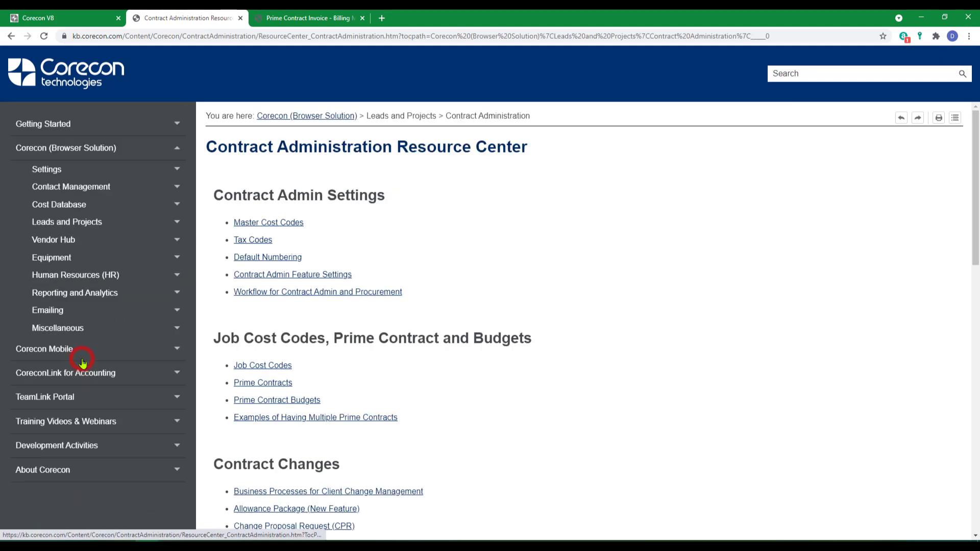
scroll(105, 436, down, 2)
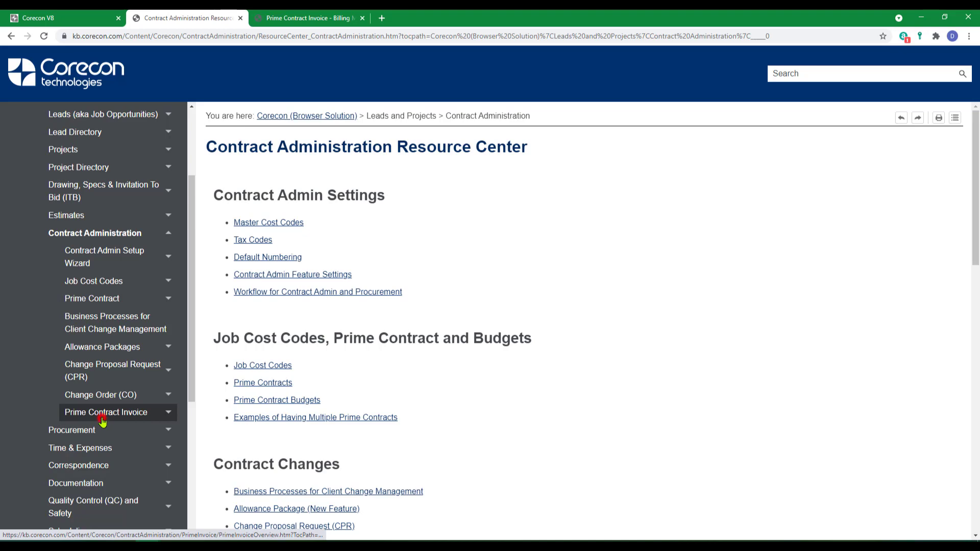
click(102, 416)
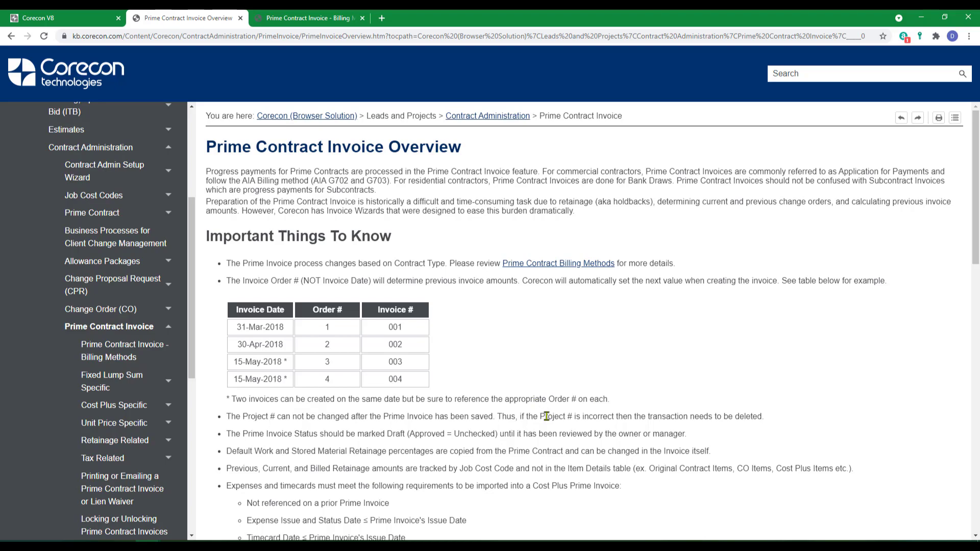
scroll(546, 416, down, 7)
scroll(551, 426, down, 5)
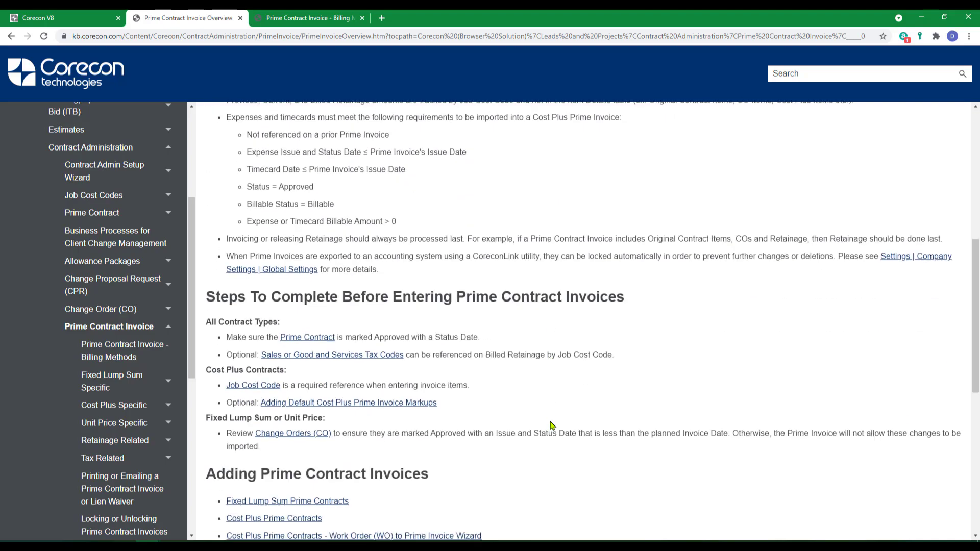